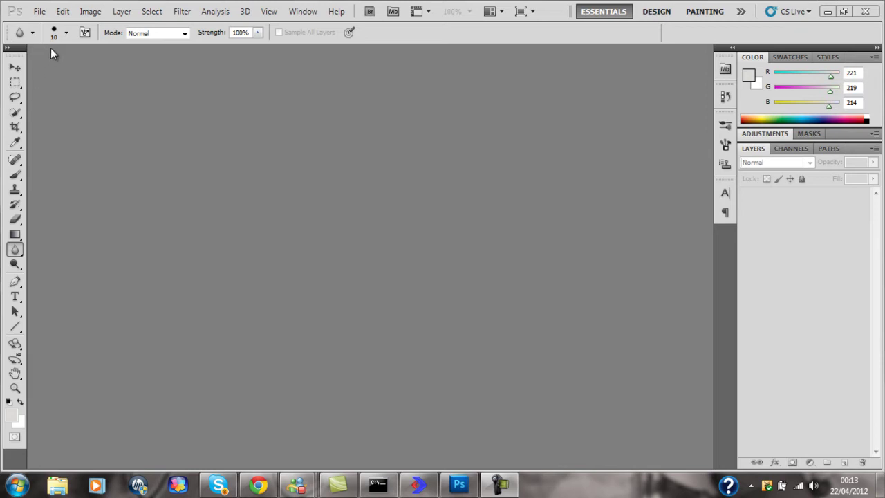
Create a new 1366 x 768 pixel document with a transparent background.
{"action": "left_click", "coordinate": [39, 12]}
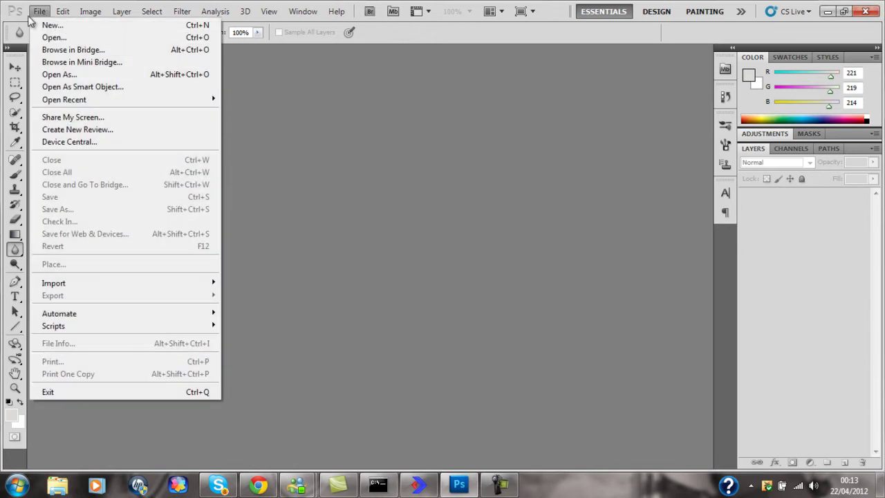
{"action": "left_click", "coordinate": [57, 29]}
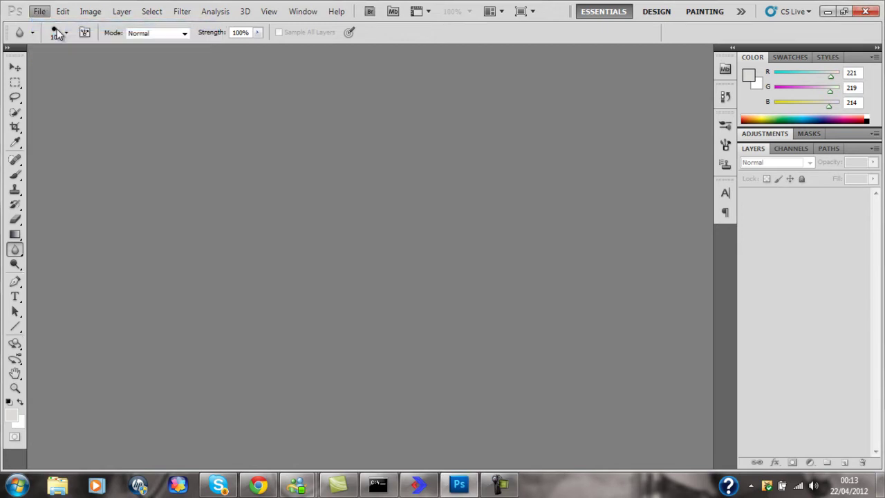
{"action": "left_click", "coordinate": [414, 172]}
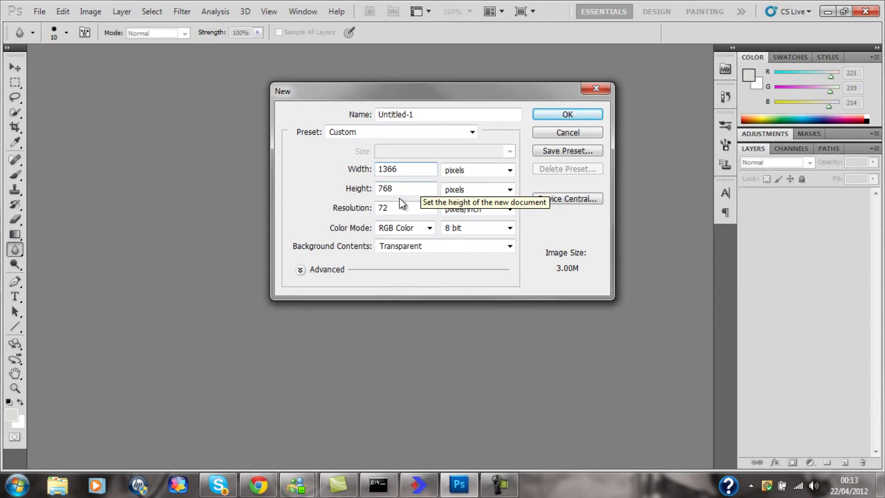
{"action": "left_click", "coordinate": [558, 112]}
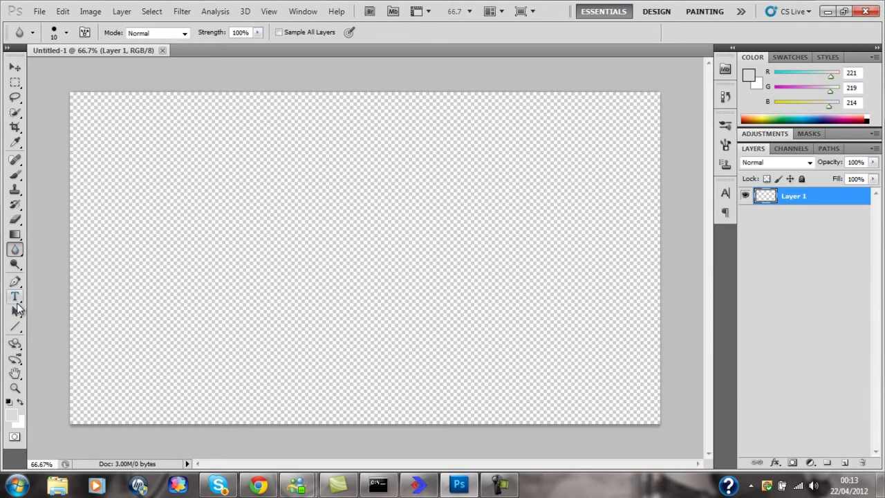
Place the scifi_wallpaper16 image from the photoshop folder on the desktop into the document.
{"action": "left_click", "coordinate": [40, 11]}
{"action": "left_click", "coordinate": [115, 265]}
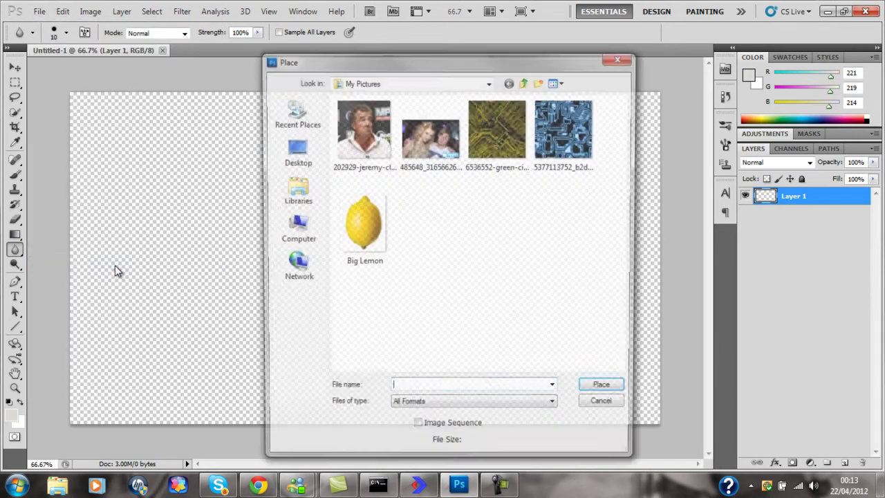
{"action": "left_click", "coordinate": [294, 194]}
{"action": "left_click", "coordinate": [295, 156]}
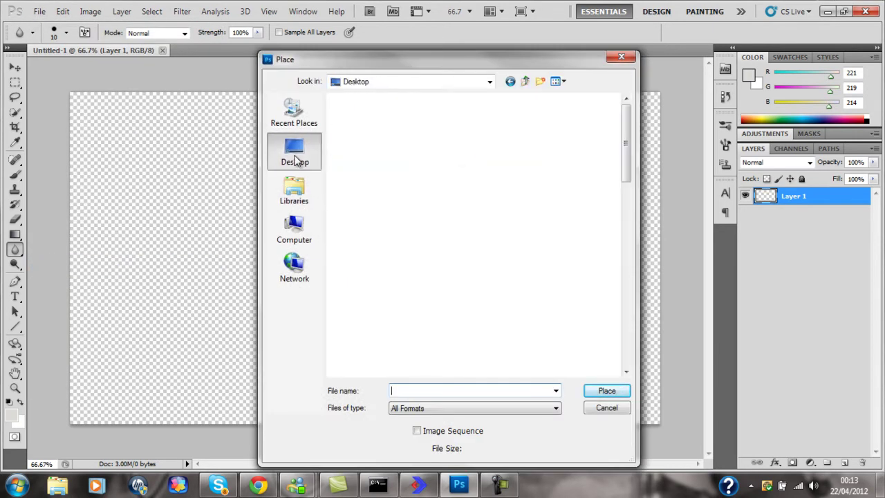
{"action": "left_click_drag", "start_coordinate": [626, 153], "coordinate": [624, 250]}
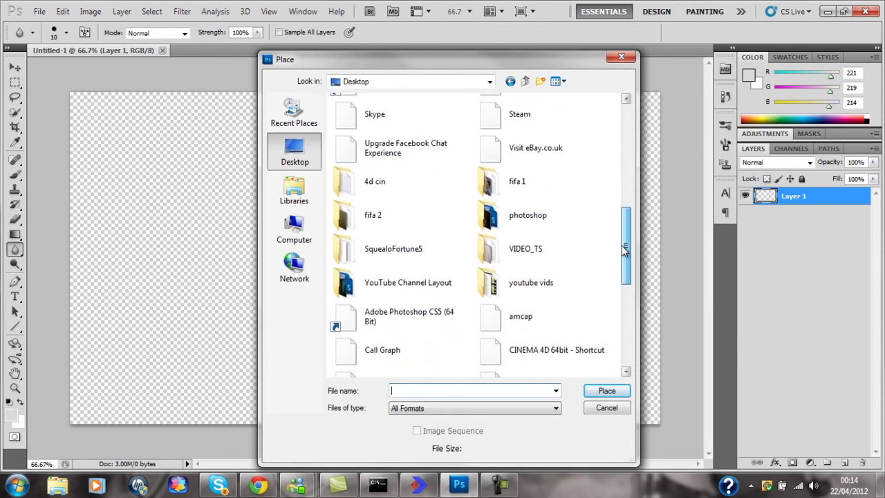
{"action": "double_click", "coordinate": [492, 211]}
{"action": "scroll", "coordinate": [482, 185], "scroll_direction": "down", "scroll_amount": 5}
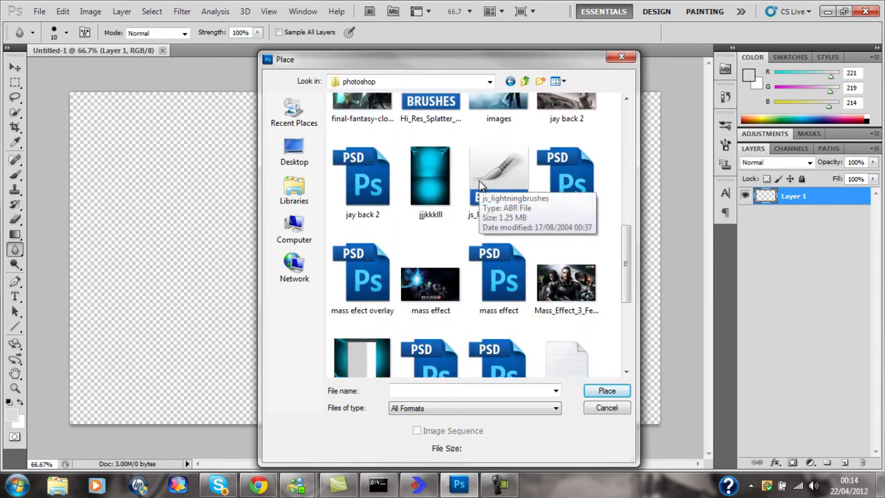
{"action": "scroll", "coordinate": [482, 186], "scroll_direction": "down", "scroll_amount": 3}
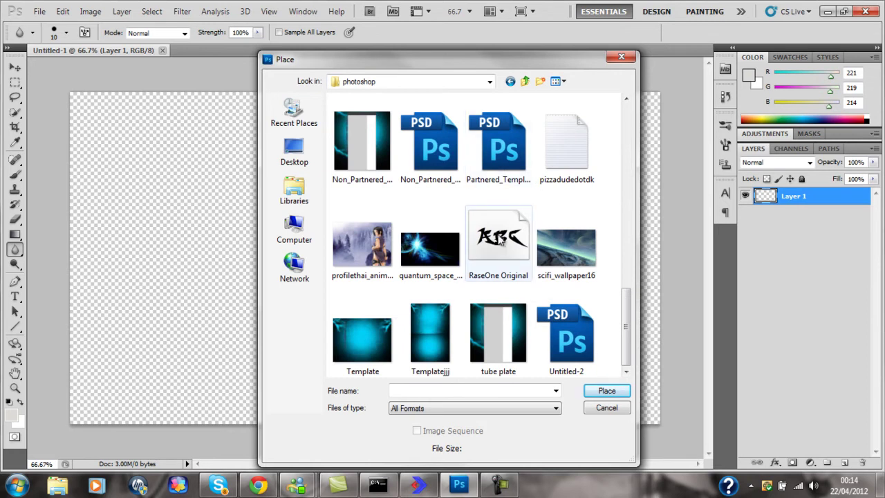
{"action": "left_click", "coordinate": [574, 258]}
{"action": "double_click", "coordinate": [574, 259]}
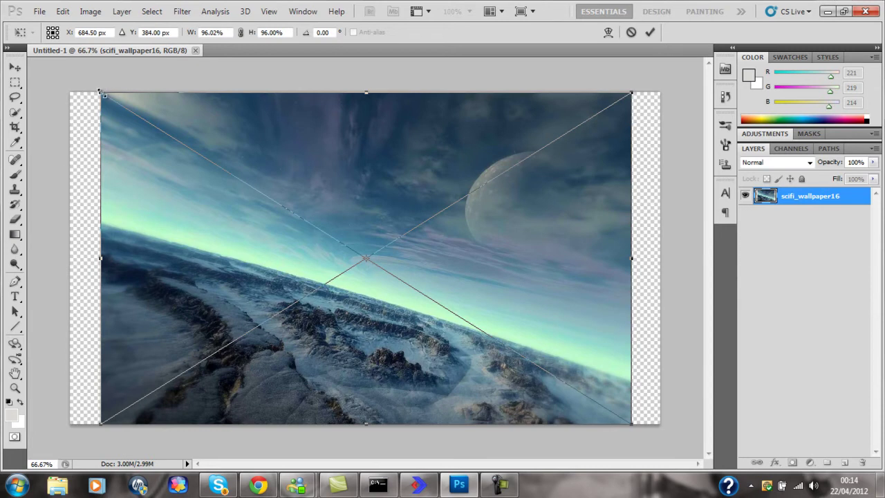
Enlarge the wallpaper to about 114.6%, commit the placement and shift it until it covers the whole canvas.
{"action": "left_click_drag", "start_coordinate": [100, 92], "coordinate": [4, 33]}
{"action": "left_click", "coordinate": [15, 68]}
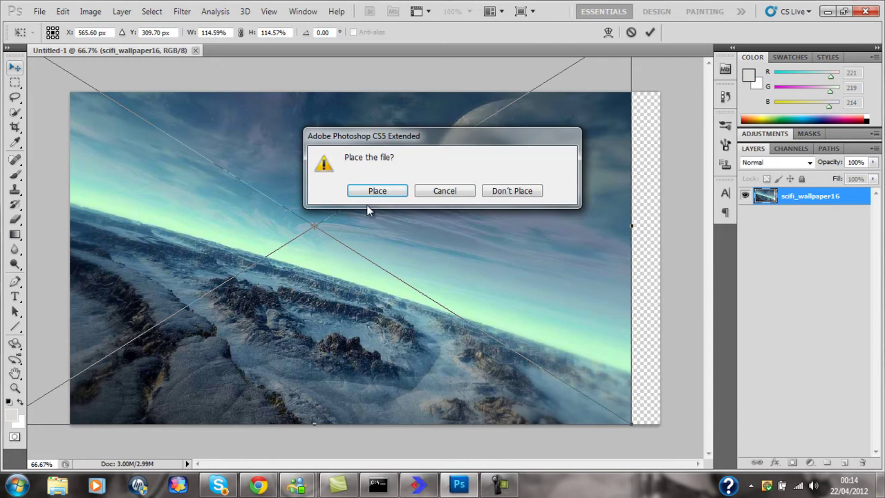
{"action": "left_click", "coordinate": [372, 197]}
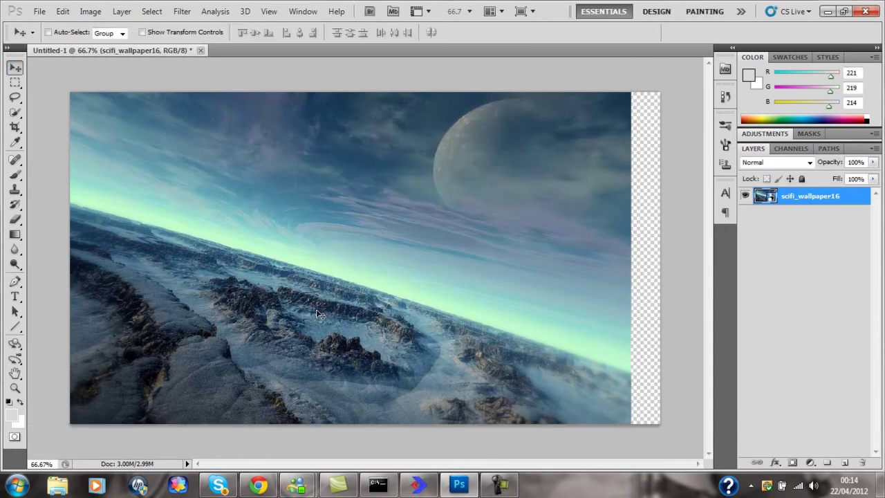
{"action": "left_click_drag", "start_coordinate": [349, 313], "coordinate": [393, 315]}
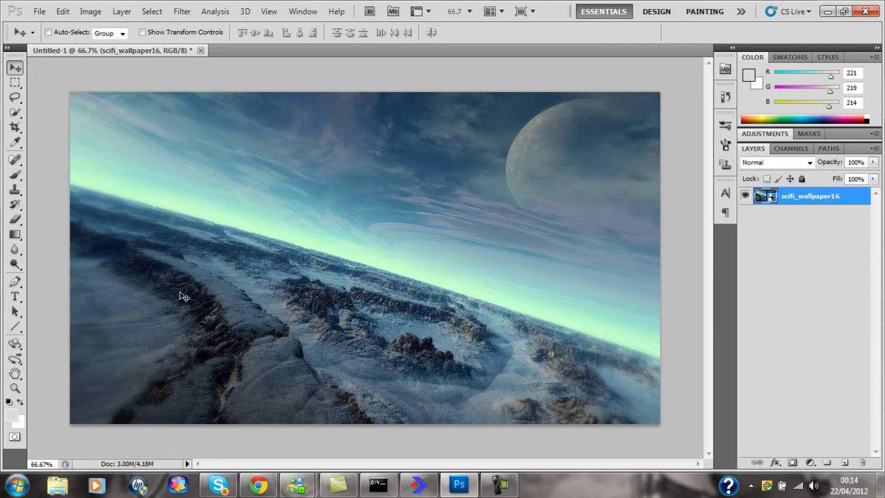
Add a new layer named text above the scifi_wallpaper16 layer.
{"action": "left_click", "coordinate": [15, 298]}
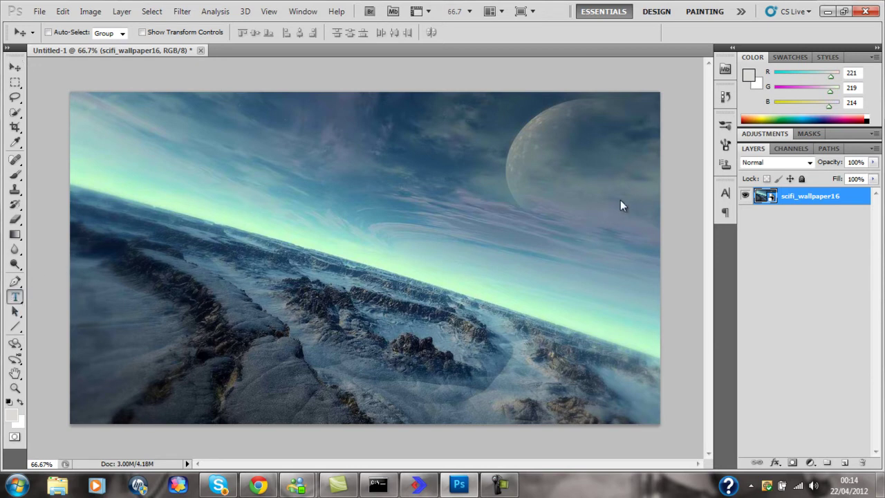
{"action": "right_click", "coordinate": [782, 202]}
{"action": "left_click", "coordinate": [723, 266]}
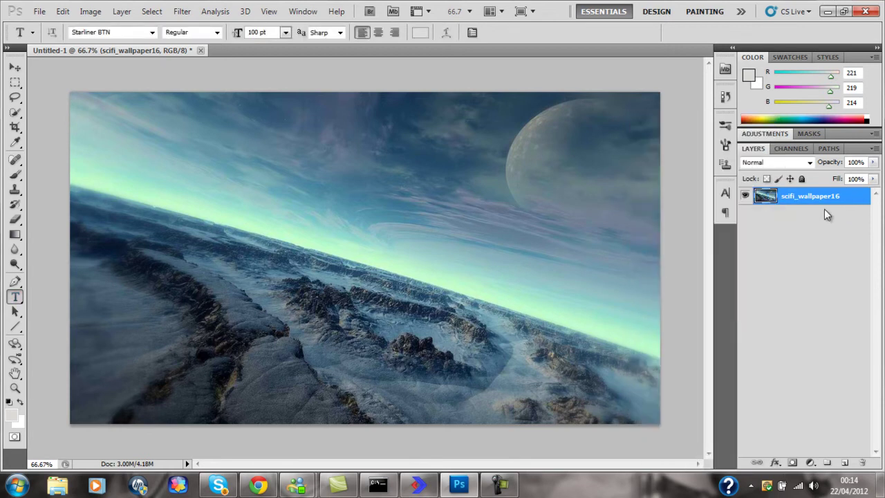
{"action": "key", "text": "ctrl+shift+n"}
{"action": "key", "text": "BackSpace"}
{"action": "type", "text": "text"}
{"action": "key", "text": "Return"}
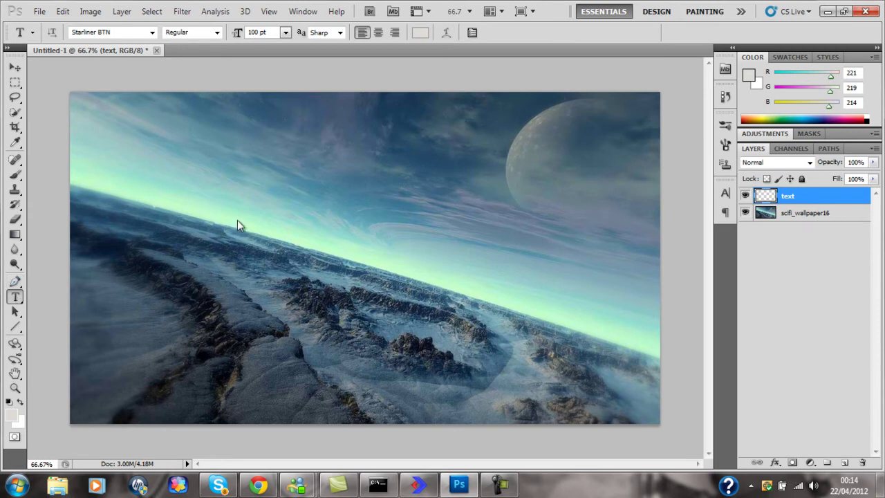
Draw a wide text box across the middle of the canvas and enter "youtube" in the RaseOne Original font.
{"action": "left_click_drag", "start_coordinate": [205, 205], "coordinate": [570, 351]}
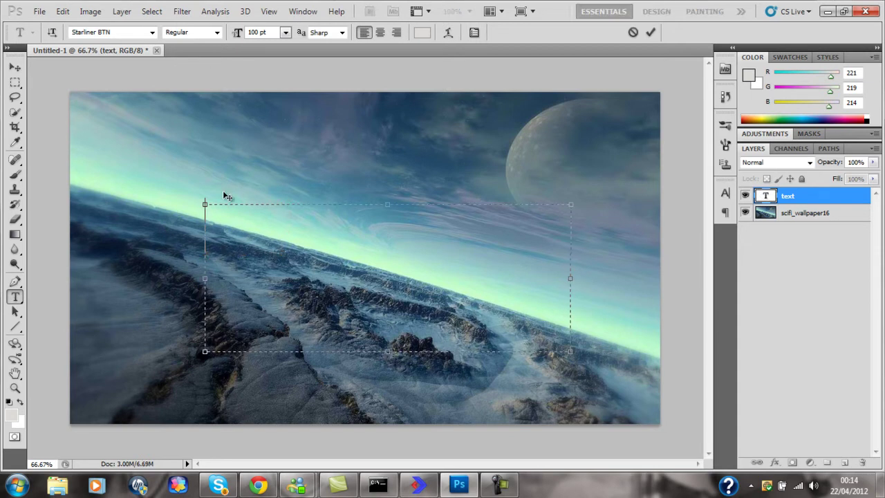
{"action": "left_click", "coordinate": [152, 32]}
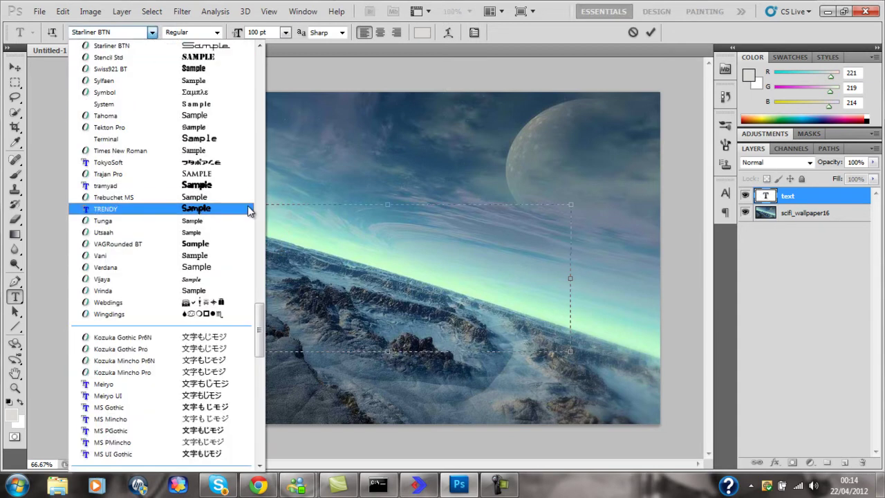
{"action": "scroll", "coordinate": [248, 208], "scroll_direction": "up", "scroll_amount": 9}
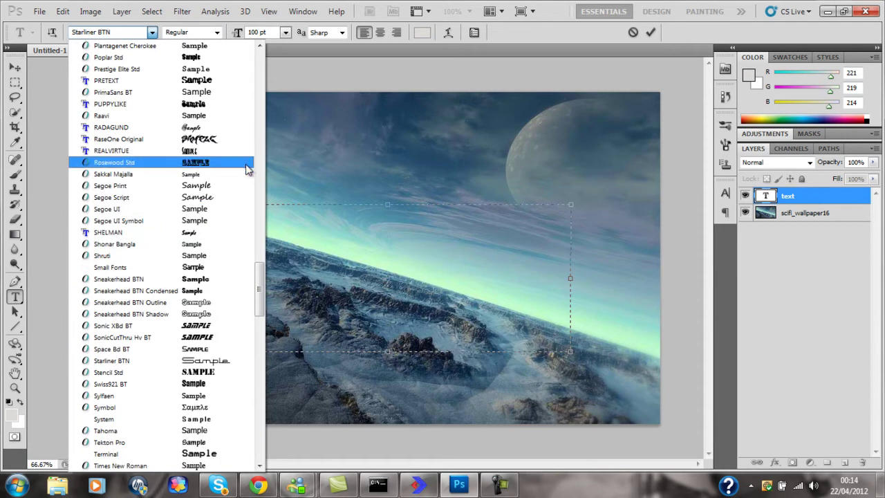
{"action": "left_click", "coordinate": [234, 138]}
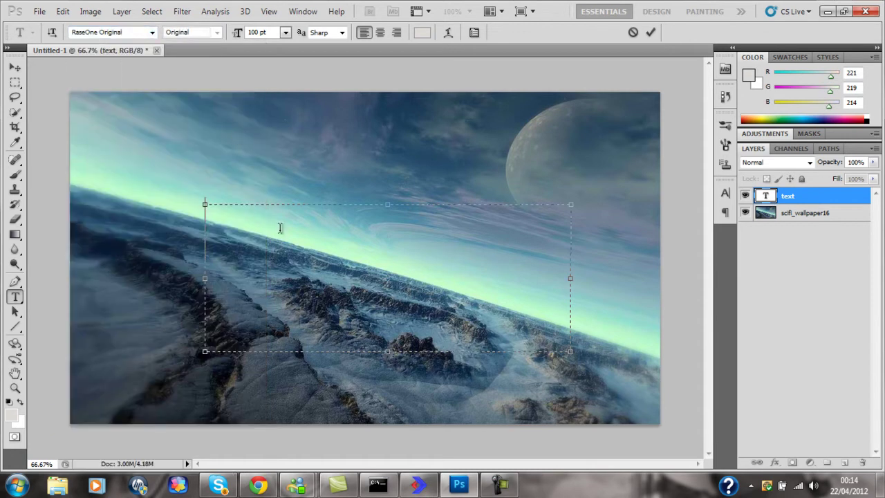
{"action": "type", "text": "your"}
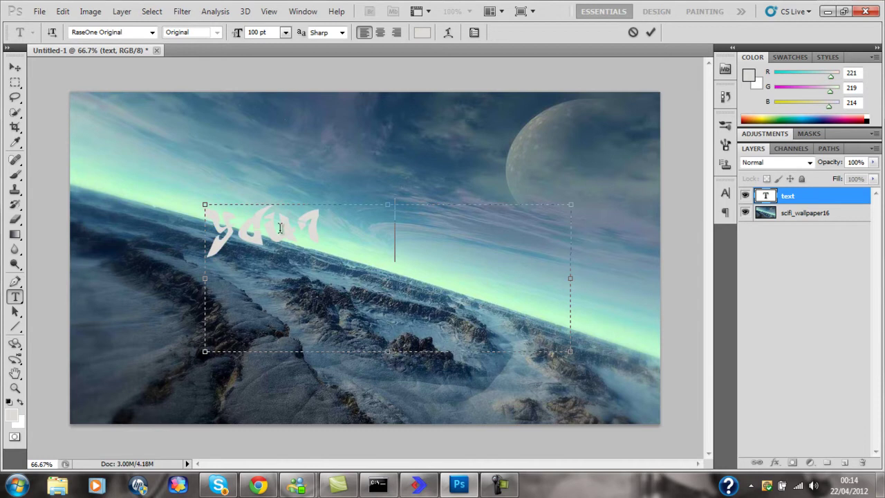
{"action": "type", "text": "ube"}
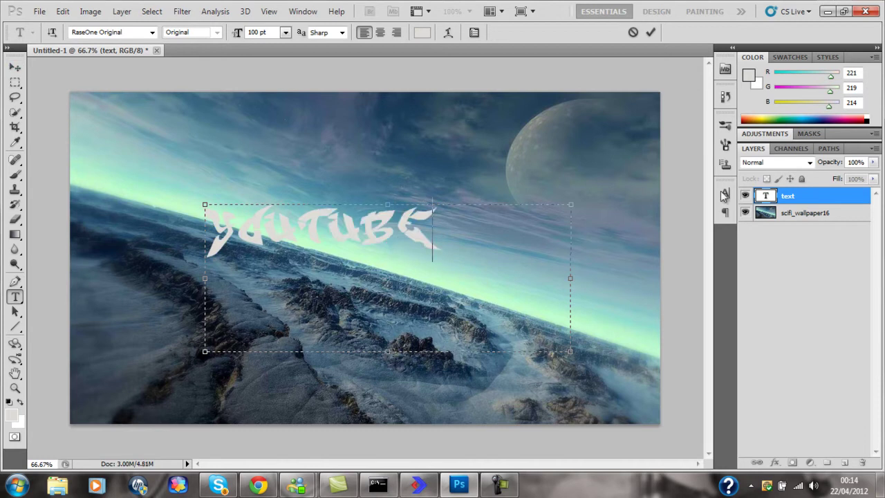
Recolour the YouTube text to black (000000) and move it closer to the horizontal centre of the canvas.
{"action": "left_click", "coordinate": [749, 76]}
{"action": "left_click_drag", "start_coordinate": [304, 242], "coordinate": [332, 275]}
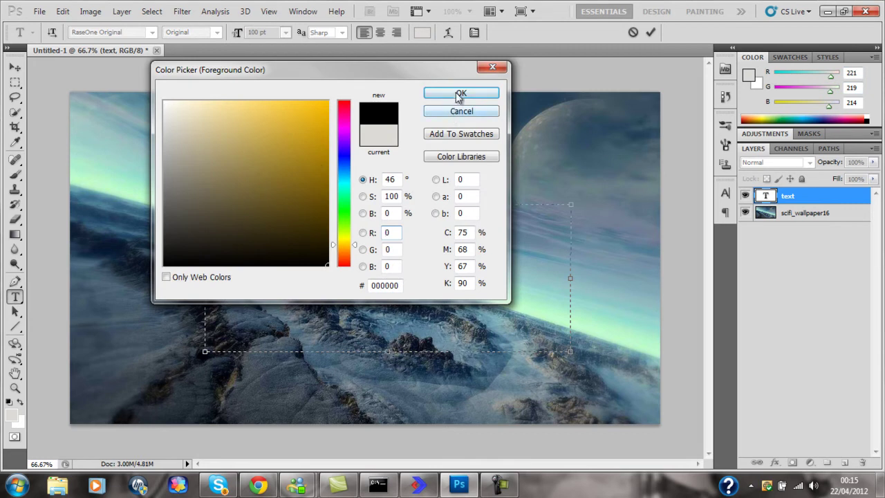
{"action": "left_click", "coordinate": [461, 94]}
{"action": "left_click_drag", "start_coordinate": [433, 228], "coordinate": [186, 216]}
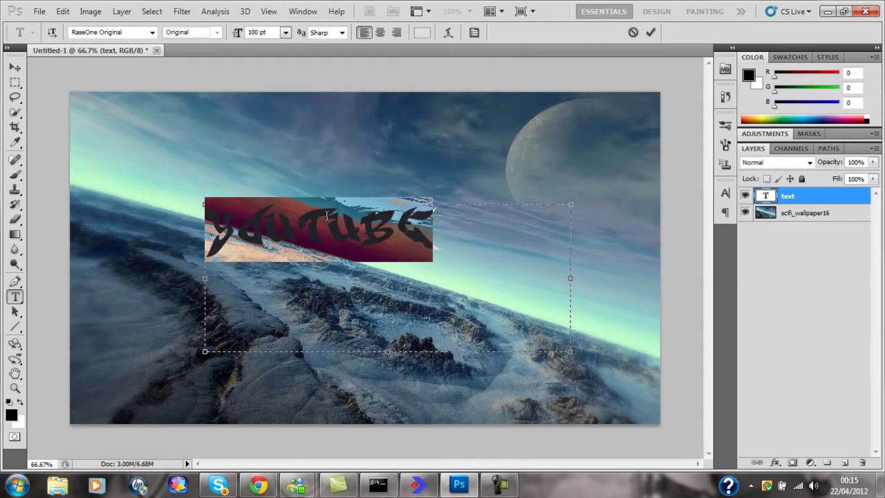
{"action": "left_click", "coordinate": [749, 76]}
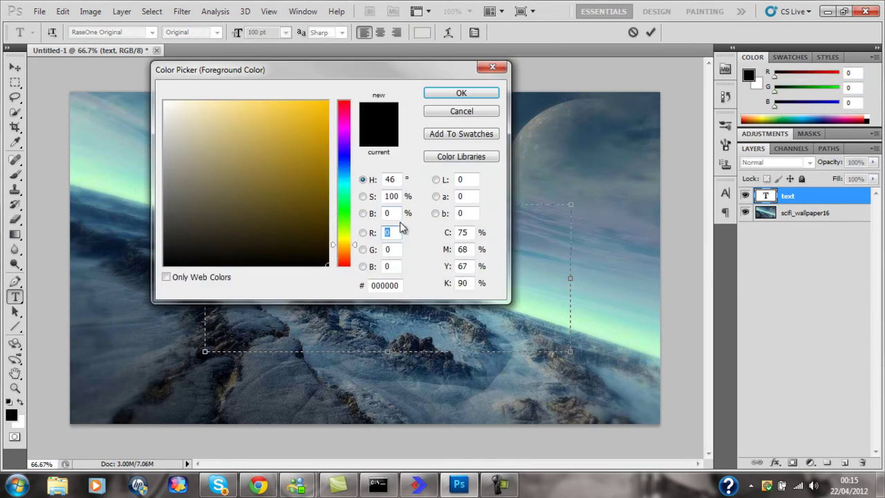
{"action": "left_click", "coordinate": [454, 93]}
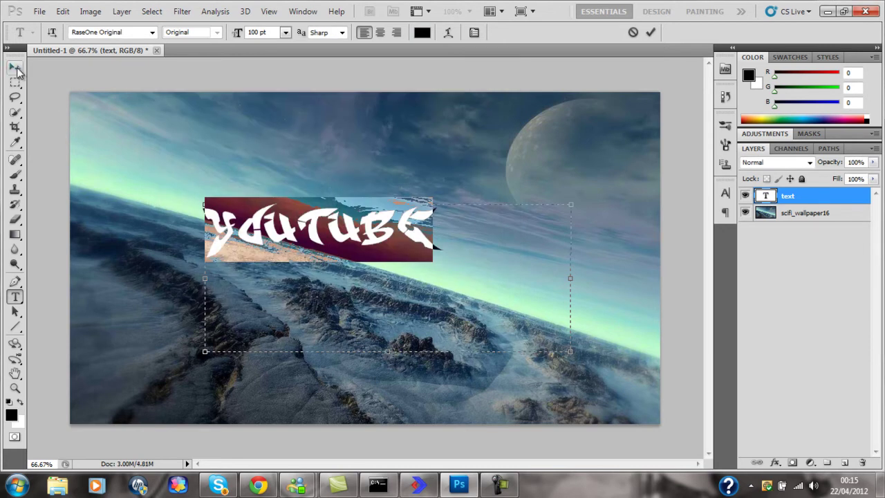
{"action": "left_click", "coordinate": [17, 68]}
{"action": "left_click_drag", "start_coordinate": [332, 227], "coordinate": [379, 223]}
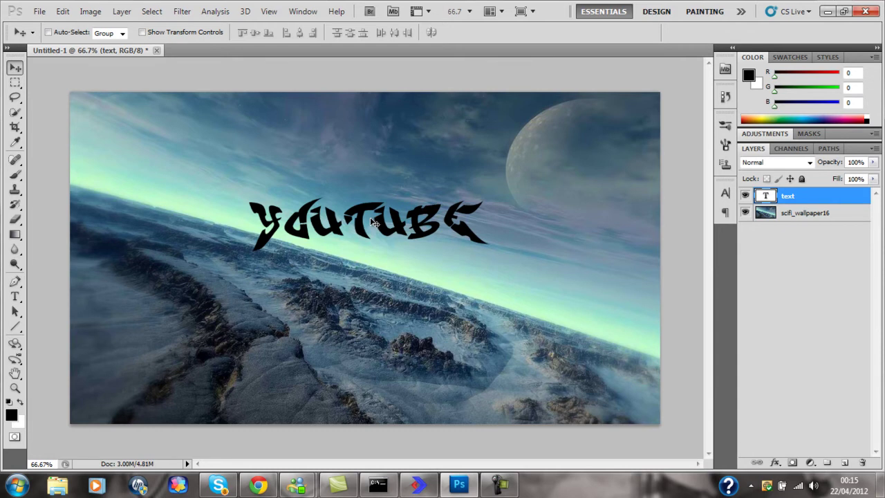
Try a wavy Pen tool path weaving across the YouTube text.
{"action": "left_click", "coordinate": [15, 283]}
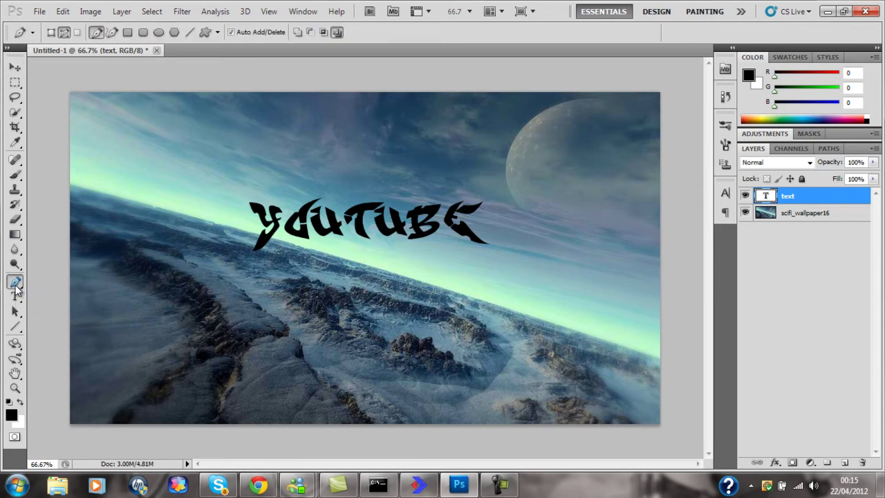
{"action": "left_click_drag", "start_coordinate": [132, 262], "coordinate": [228, 171]}
{"action": "left_click_drag", "start_coordinate": [284, 328], "coordinate": [460, 409]}
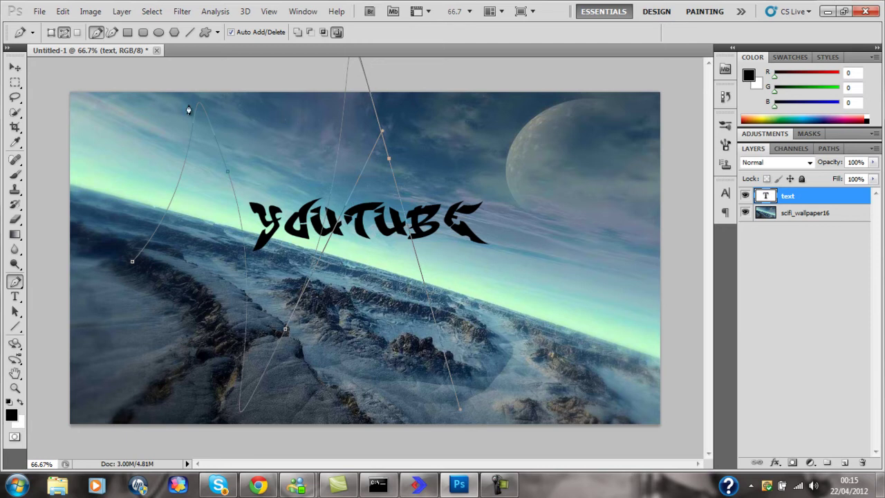
{"action": "left_click", "coordinate": [16, 70]}
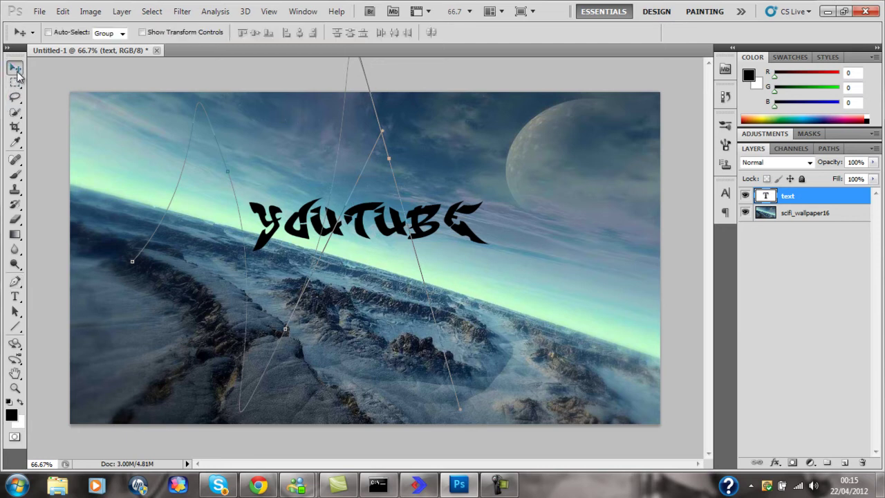
{"action": "left_click_drag", "start_coordinate": [325, 256], "coordinate": [334, 224]}
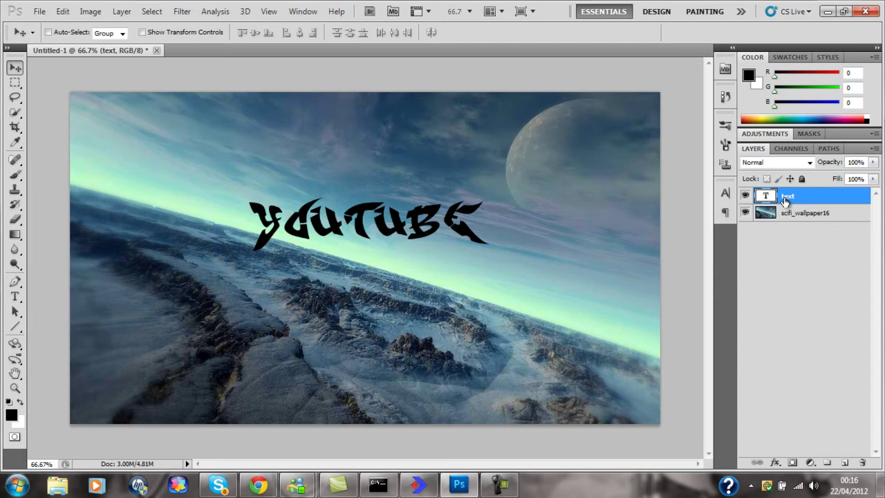
Add a new blank layer with default settings above the text layer.
{"action": "key", "text": "ctrl+shift+n"}
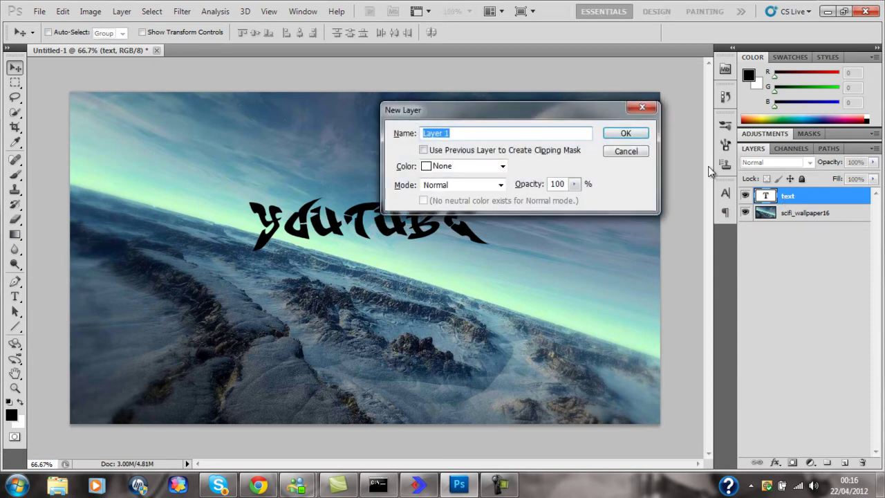
{"action": "left_click", "coordinate": [628, 134]}
{"action": "right_click", "coordinate": [797, 199]}
{"action": "left_click", "coordinate": [821, 231]}
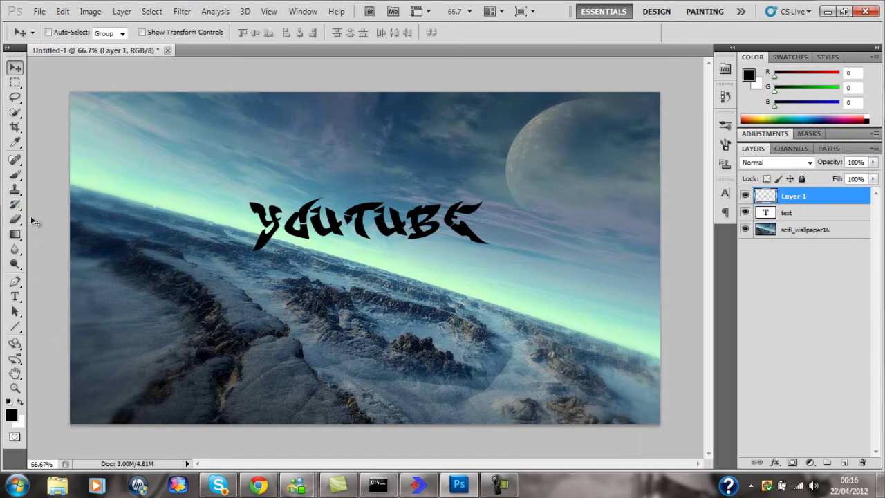
Set up the Brush tool with a soft round tip, 5 px in size and 0% hardness.
{"action": "left_click", "coordinate": [18, 177]}
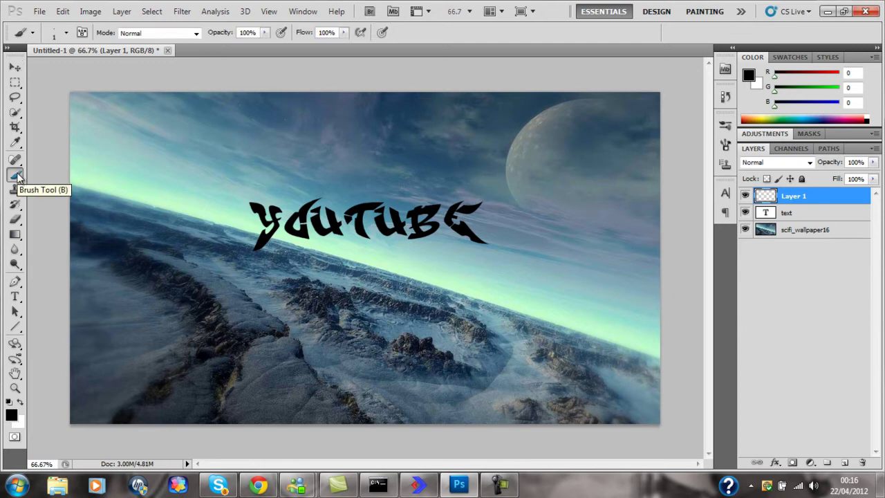
{"action": "left_click", "coordinate": [67, 35]}
{"action": "left_click", "coordinate": [23, 68]}
{"action": "left_click_drag", "start_coordinate": [24, 68], "coordinate": [23, 68]}
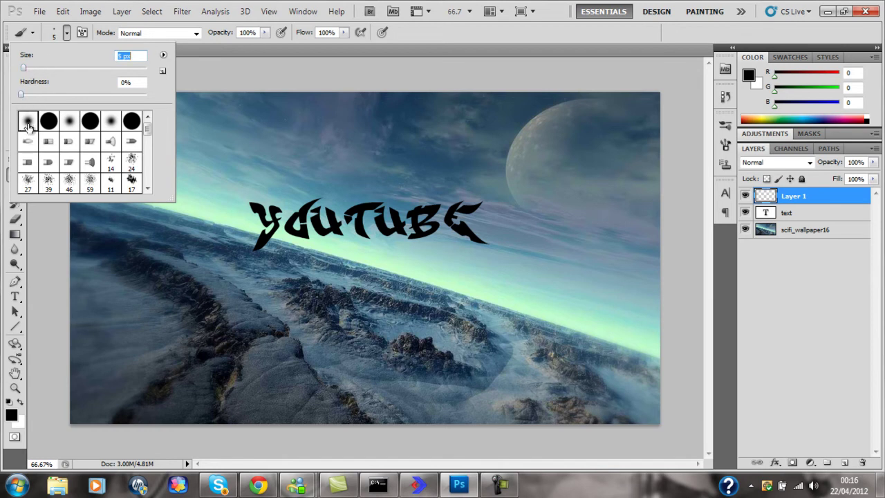
Draw a wavy Pen tool path with five anchor points across the canvas, running mostly below the YouTube text.
{"action": "left_click", "coordinate": [209, 50]}
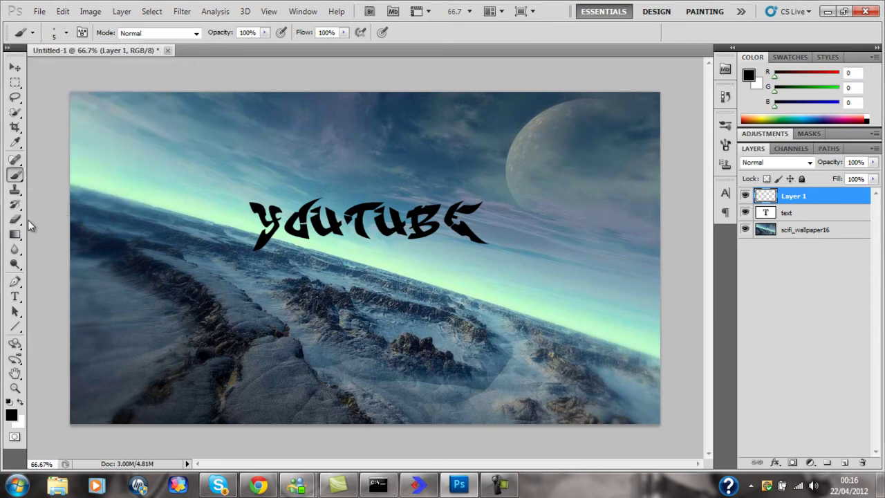
{"action": "left_click", "coordinate": [14, 282]}
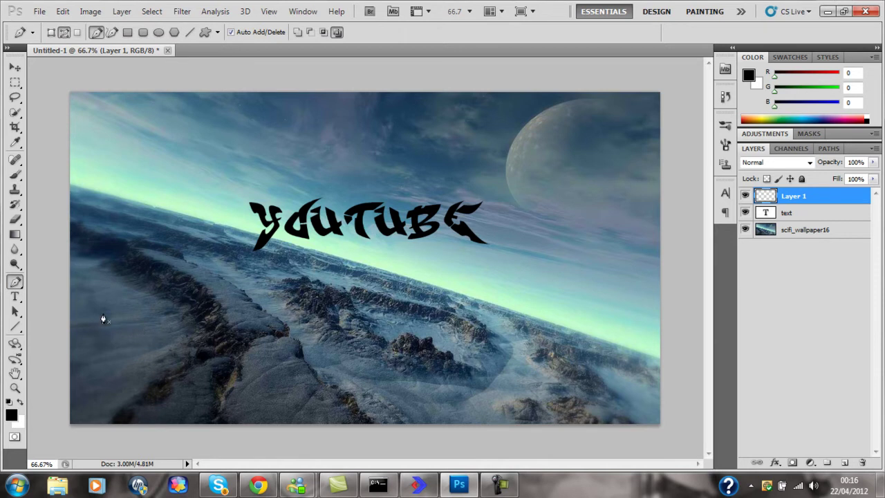
{"action": "left_click_drag", "start_coordinate": [147, 309], "coordinate": [220, 254]}
{"action": "left_click_drag", "start_coordinate": [293, 285], "coordinate": [441, 409]}
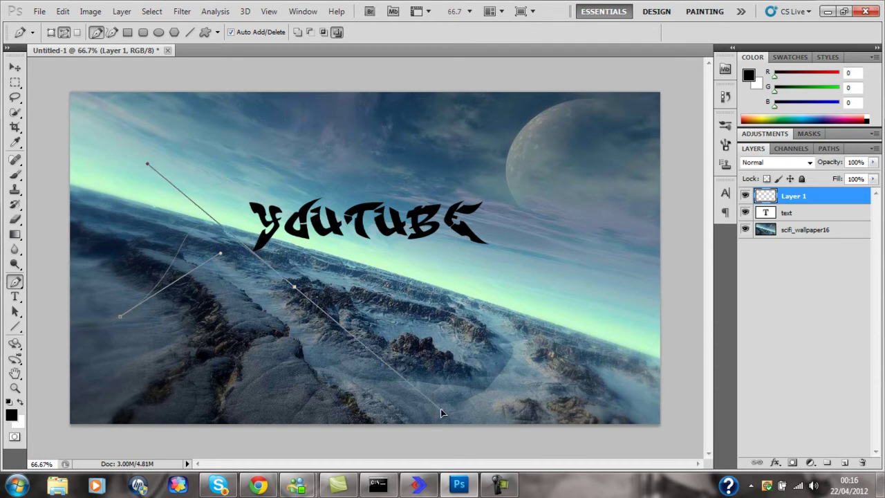
{"action": "mouse_move", "coordinate": [502, 256]}
{"action": "left_mouse_down"}
{"action": "mouse_move", "coordinate": [532, 188]}
{"action": "mouse_move", "coordinate": [530, 156]}
{"action": "mouse_move", "coordinate": [509, 181]}
{"action": "mouse_move", "coordinate": [491, 246]}
{"action": "left_mouse_up"}
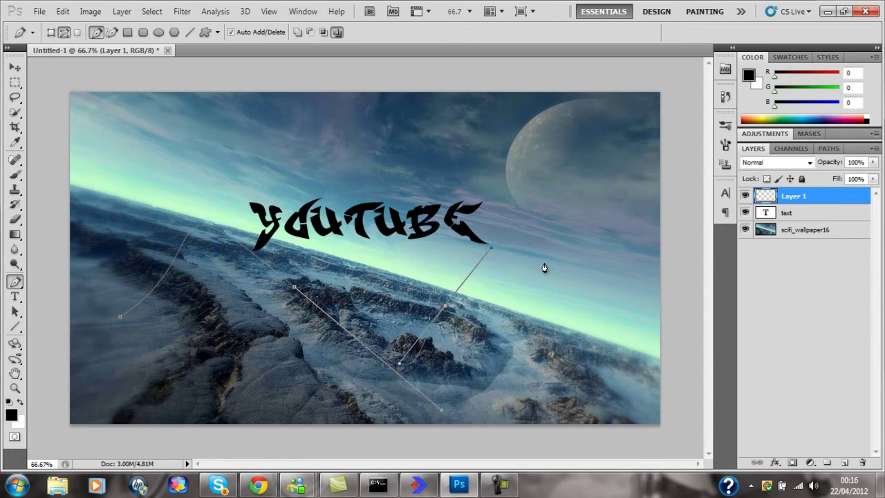
{"action": "left_click_drag", "start_coordinate": [570, 283], "coordinate": [649, 384]}
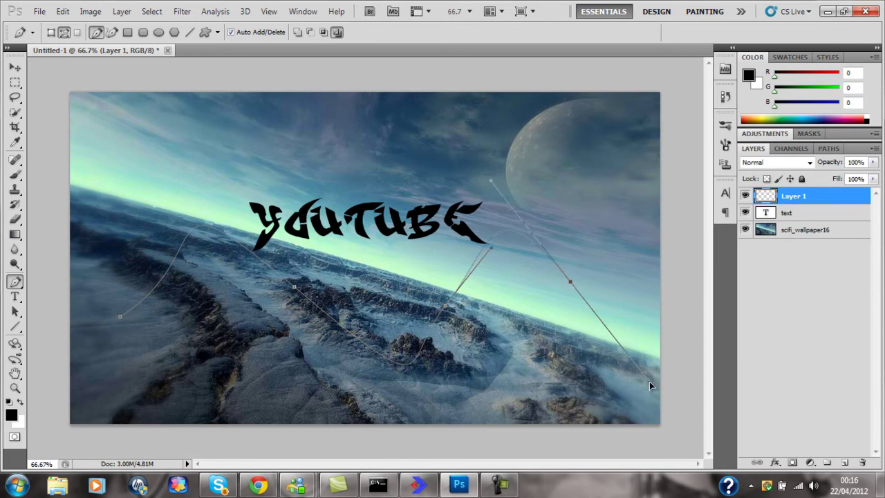
{"action": "left_click_drag", "start_coordinate": [636, 305], "coordinate": [682, 275]}
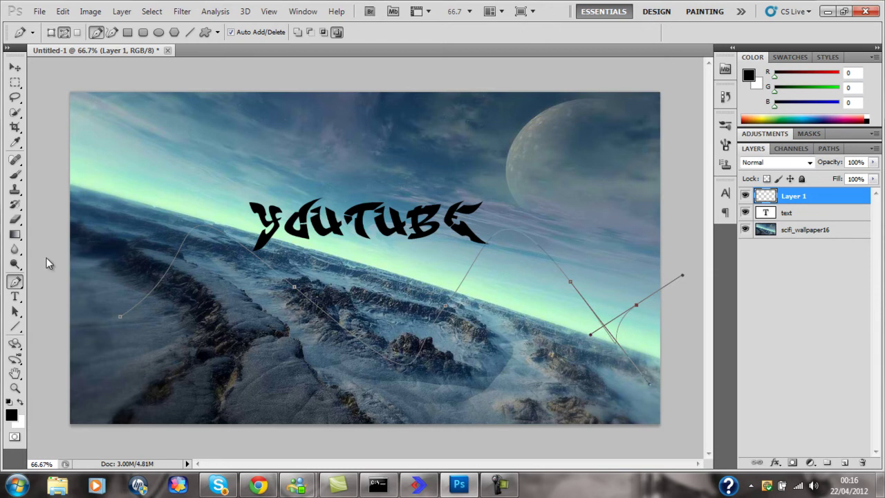
Stroke the wavy path on Layer 1 using the Brush as the stroke tool.
{"action": "right_click", "coordinate": [137, 313]}
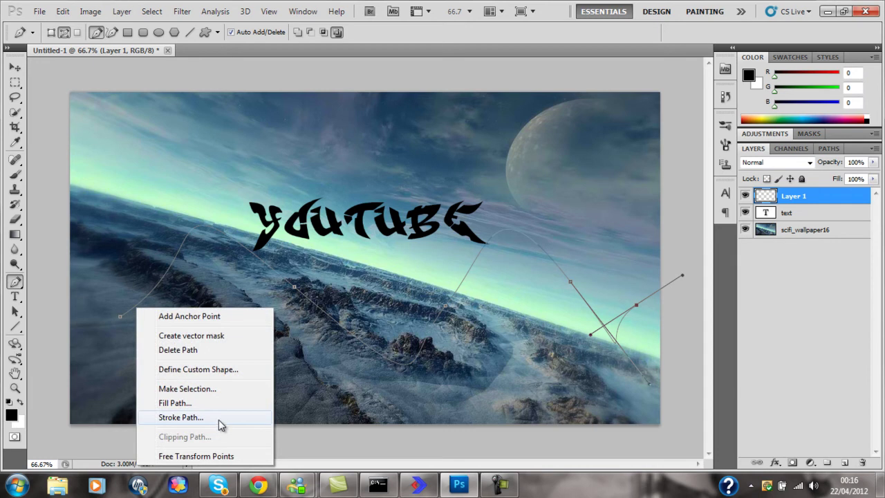
{"action": "key", "text": "Escape"}
{"action": "key", "text": "i"}
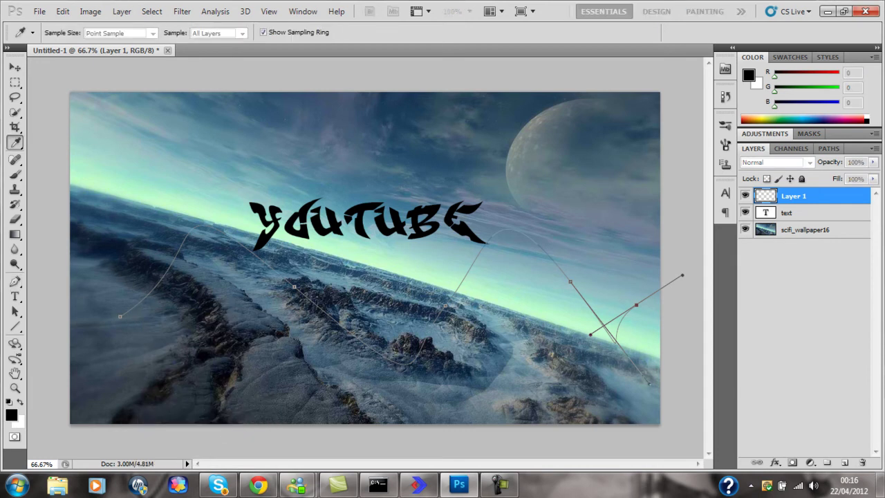
{"action": "left_click_drag", "start_coordinate": [329, 134], "coordinate": [287, 160]}
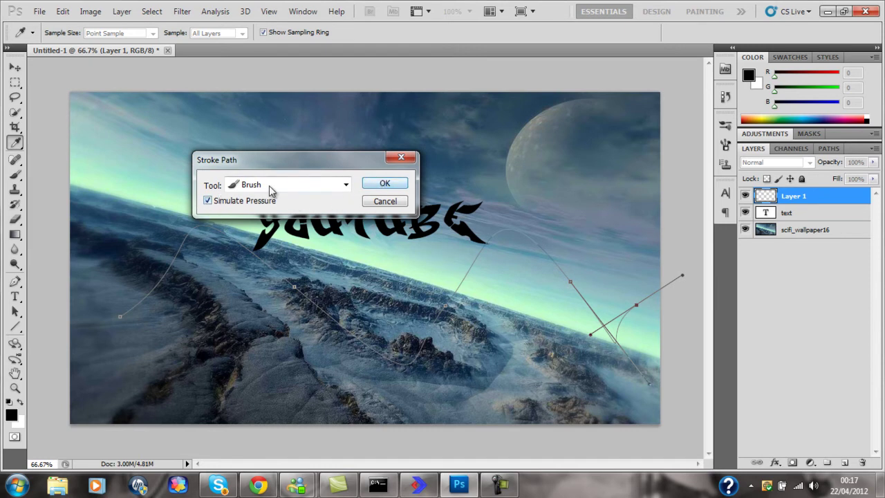
{"action": "left_click", "coordinate": [375, 182]}
{"action": "key", "text": "p"}
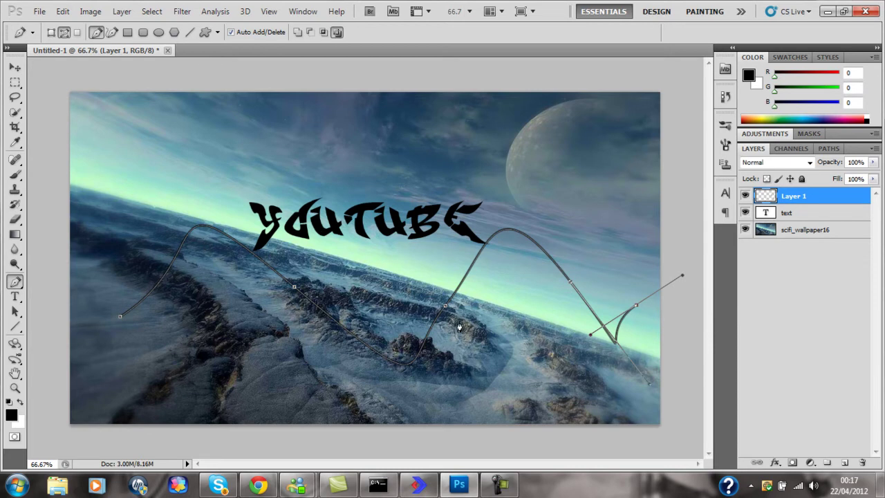
Delete the Pen path from the stroked line and activate the Move tool.
{"action": "left_click", "coordinate": [15, 175]}
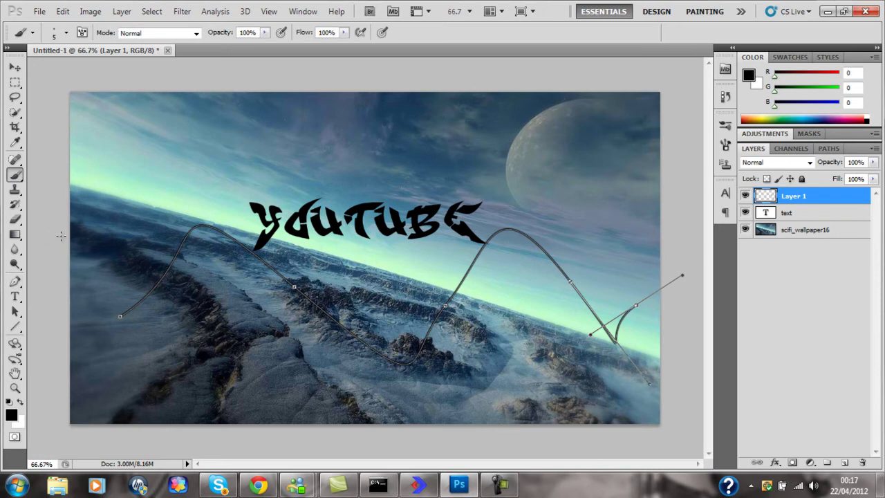
{"action": "left_click", "coordinate": [16, 282]}
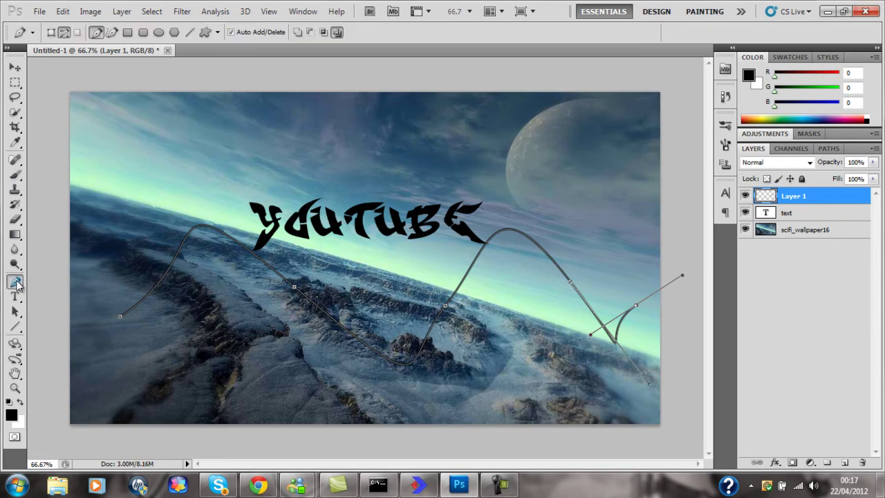
{"action": "right_click", "coordinate": [172, 265]}
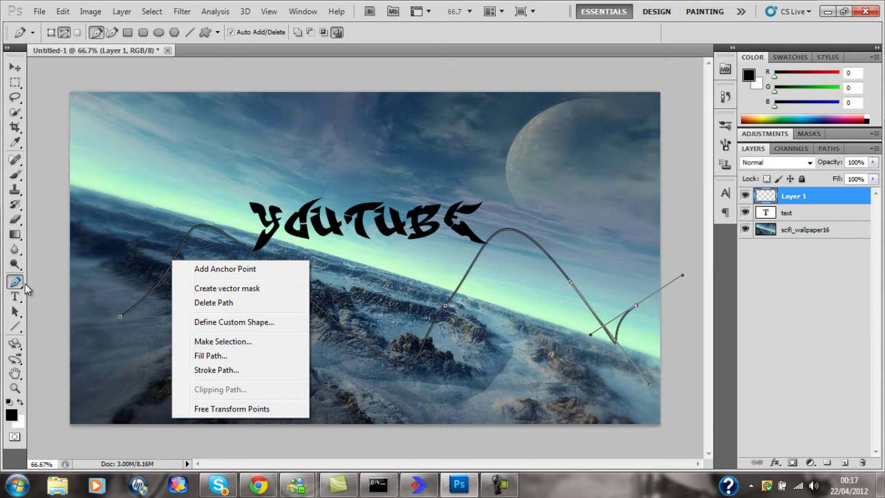
{"action": "left_click", "coordinate": [249, 305]}
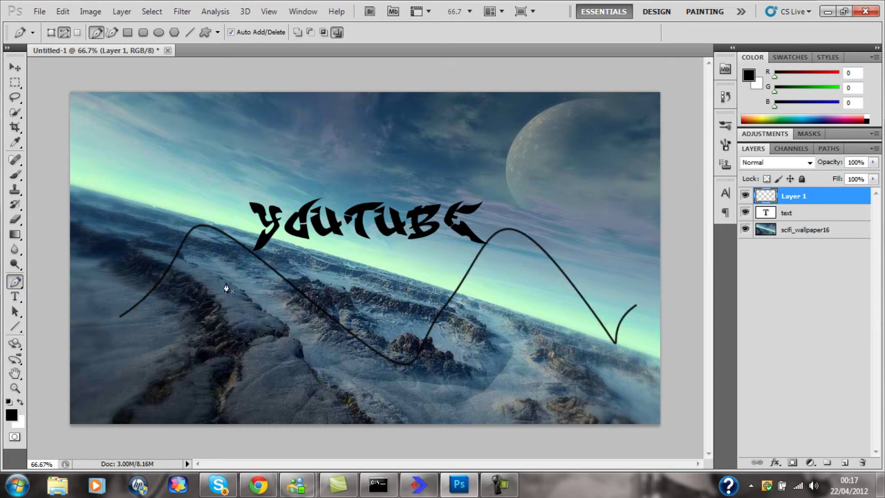
{"action": "left_click", "coordinate": [14, 67]}
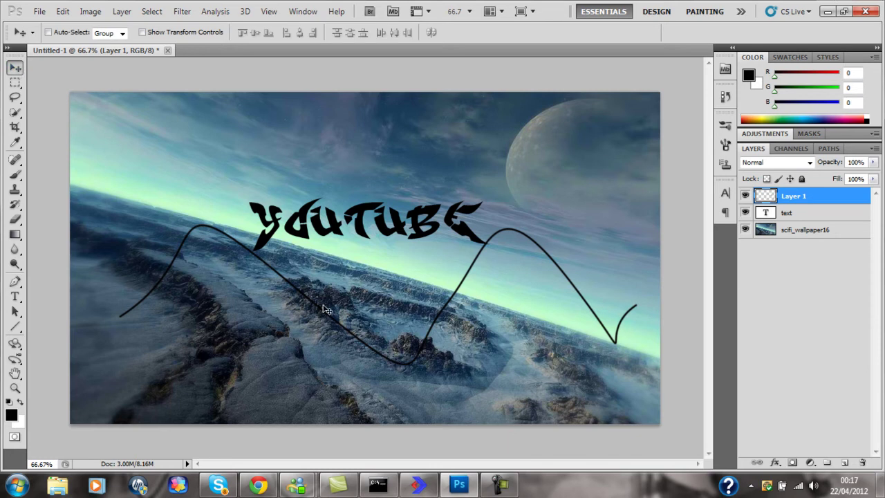
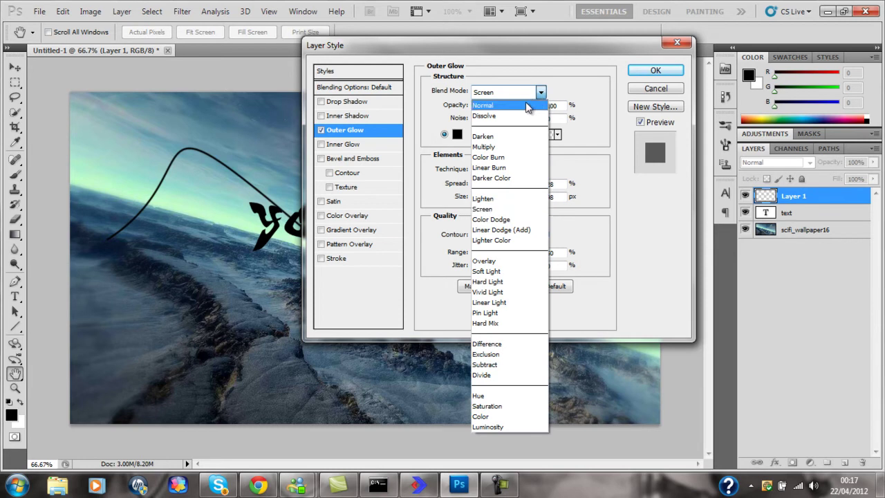
Try out different Outer Glow blend modes on the wavy line, from Dissolve through Hue, and pick Overlay.
{"action": "key", "text": "Down"}
{"action": "key", "text": "Down"}
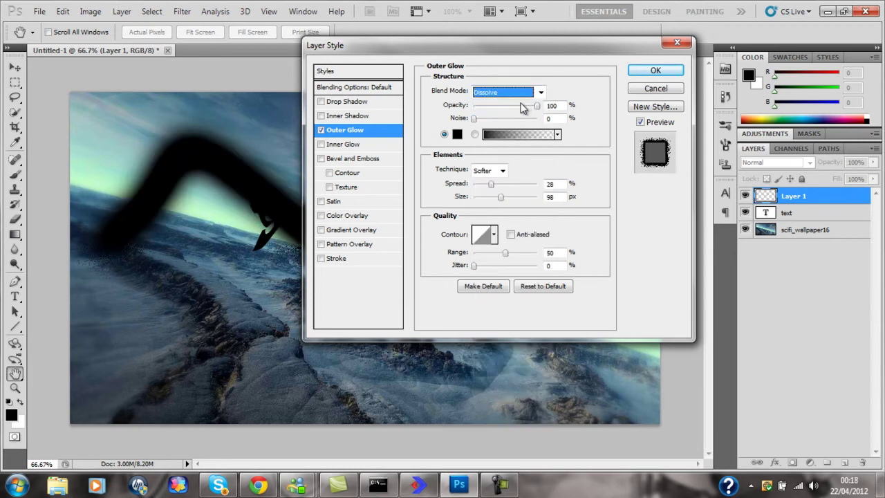
{"action": "key", "text": "Down"}
{"action": "key", "text": "Down"}
{"action": "key", "text": "Down"}
{"action": "key", "text": "Down"}
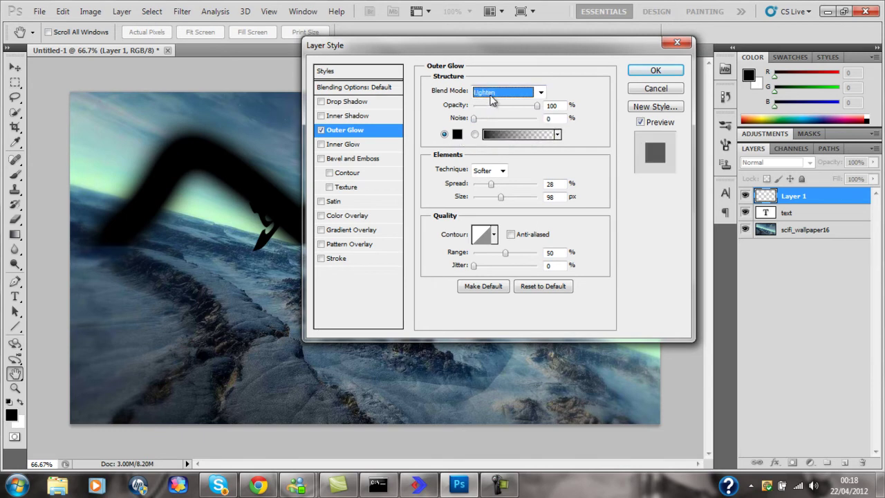
{"action": "key", "text": "Down"}
{"action": "key", "text": "Down"}
{"action": "key", "text": "Down"}
{"action": "key", "text": "Down"}
{"action": "key", "text": "Down"}
{"action": "key", "text": "Down"}
{"action": "key", "text": "Down"}
{"action": "key", "text": "Down"}
{"action": "key", "text": "Down"}
{"action": "key", "text": "Down"}
{"action": "key", "text": "Down"}
{"action": "key", "text": "Down"}
{"action": "key", "text": "Down"}
{"action": "key", "text": "Down"}
{"action": "key", "text": "Down"}
{"action": "key", "text": "Down"}
{"action": "left_click", "coordinate": [541, 92]}
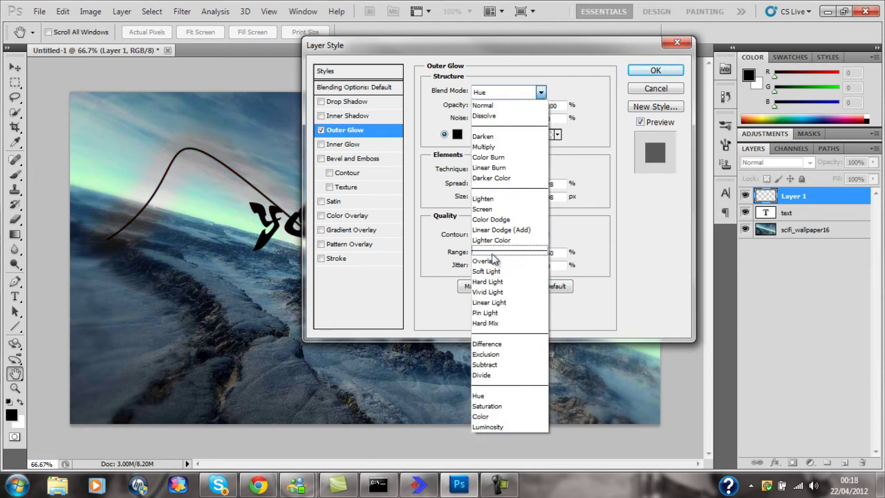
{"action": "left_click", "coordinate": [492, 260]}
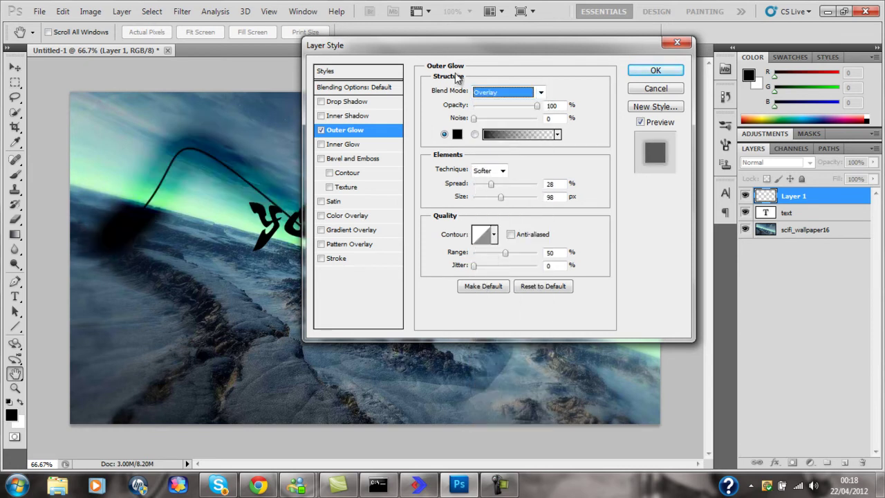
Set the line's Outer Glow to Normal blend mode, 70% opacity, 7% noise, 0% spread and 8 px size.
{"action": "left_click_drag", "start_coordinate": [460, 47], "coordinate": [438, 76]}
{"action": "left_click", "coordinate": [518, 135]}
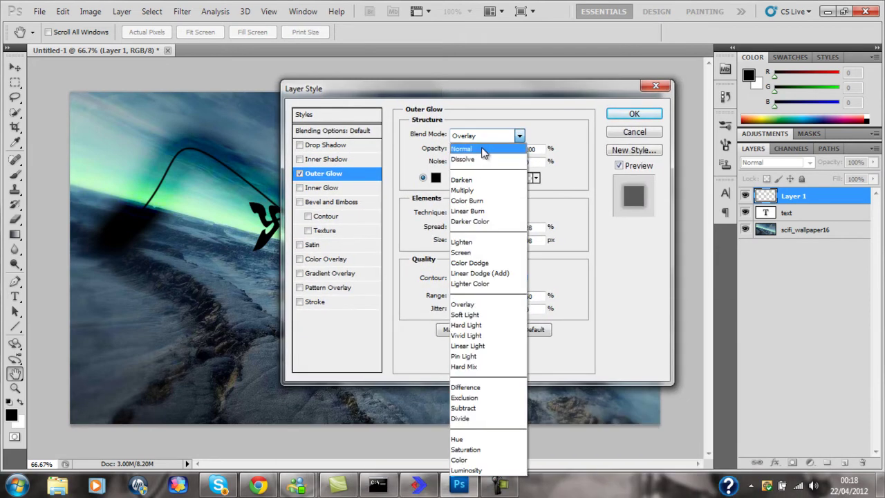
{"action": "left_click", "coordinate": [484, 153]}
{"action": "left_click_drag", "start_coordinate": [516, 151], "coordinate": [497, 154]}
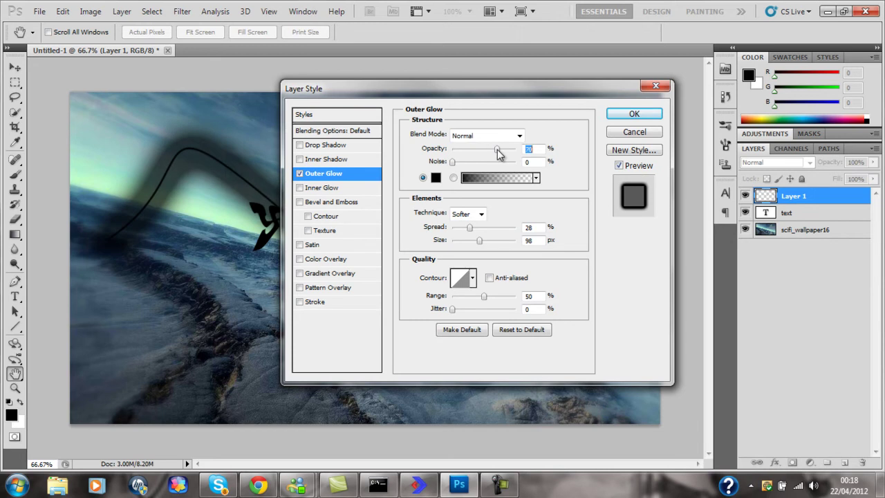
{"action": "left_click_drag", "start_coordinate": [470, 230], "coordinate": [454, 247]}
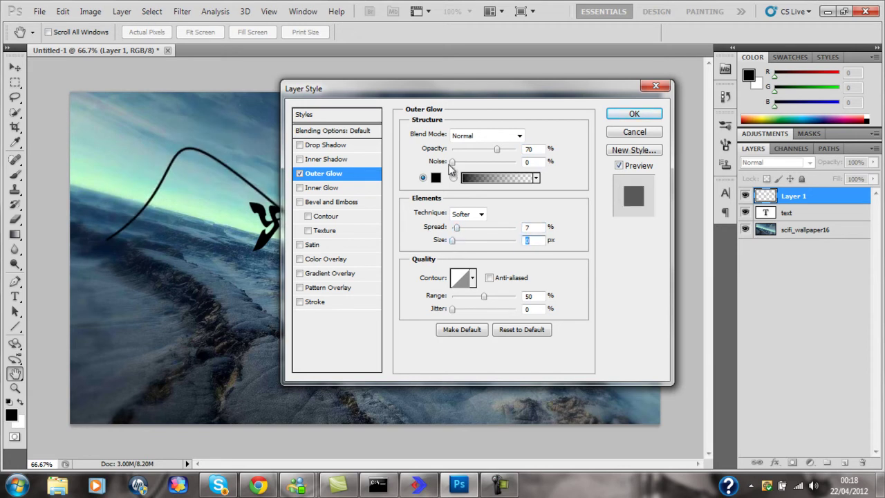
{"action": "left_click_drag", "start_coordinate": [453, 161], "coordinate": [457, 162]}
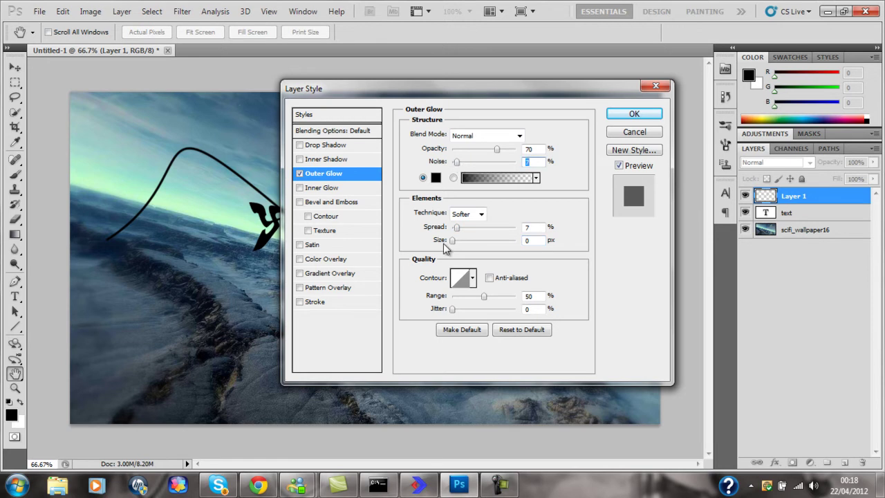
{"action": "left_click_drag", "start_coordinate": [458, 229], "coordinate": [462, 229]}
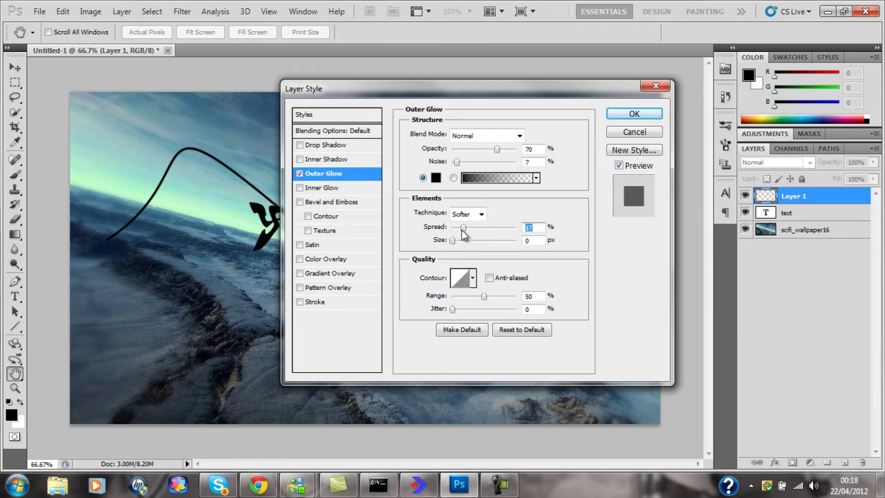
{"action": "left_click_drag", "start_coordinate": [486, 235], "coordinate": [459, 241]}
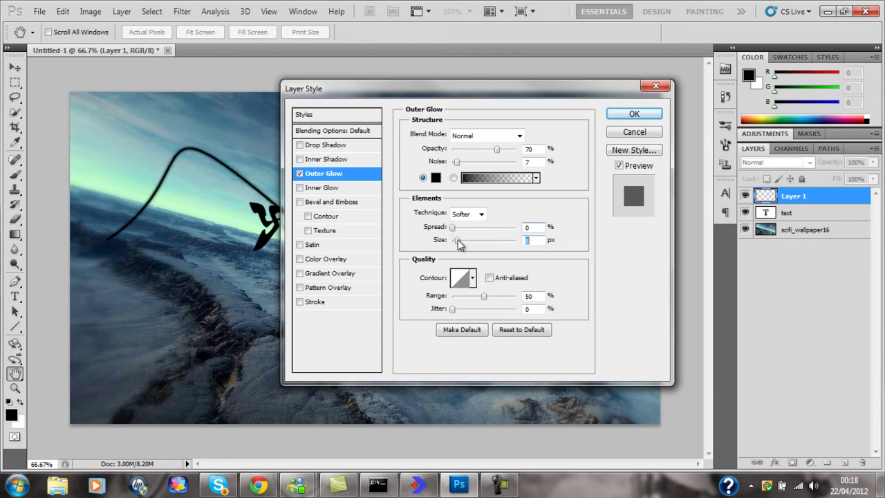
Change the Outer Glow colour to dark grey and apply the layer style to the wavy line.
{"action": "left_click", "coordinate": [436, 178]}
{"action": "left_click_drag", "start_coordinate": [306, 233], "coordinate": [174, 218]}
{"action": "left_click", "coordinate": [470, 92]}
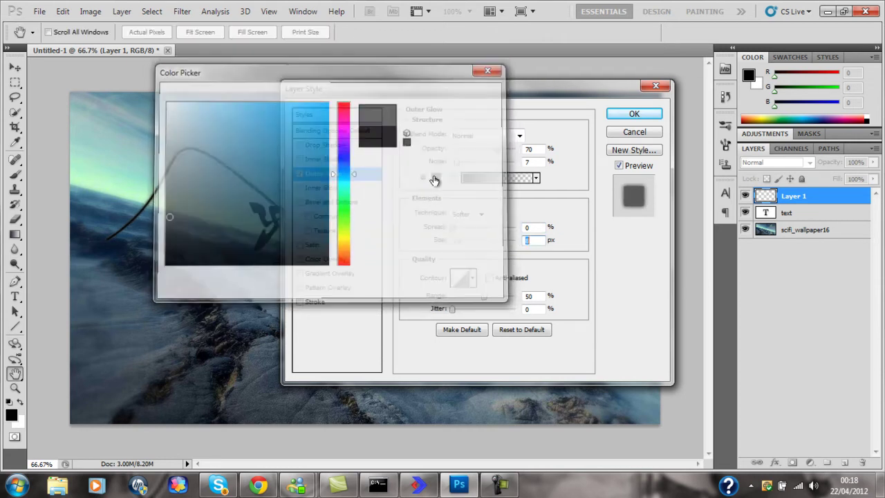
{"action": "left_click_drag", "start_coordinate": [394, 87], "coordinate": [360, 164]}
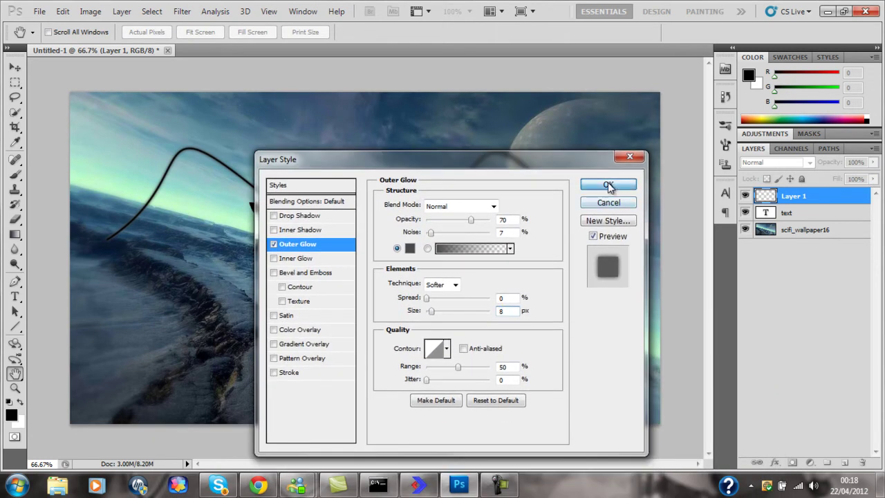
{"action": "left_click", "coordinate": [607, 182]}
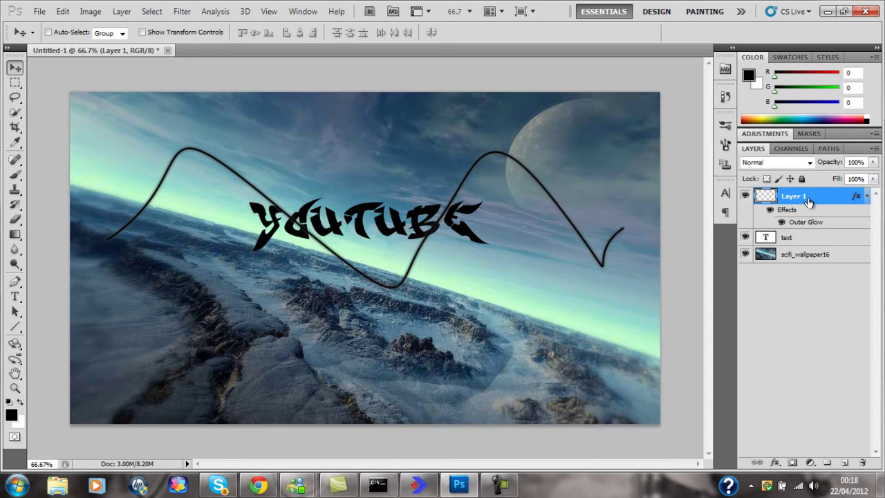
Delete Layer 1 with the wavy line and its glow.
{"action": "key", "text": "Delete"}
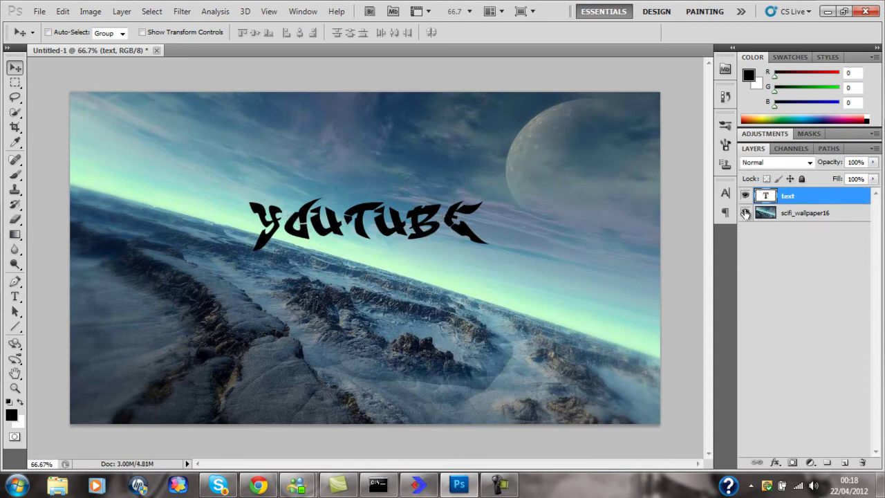
Open the text layer's style settings and try out a Color Overlay on the YouTube text.
{"action": "double_click", "coordinate": [769, 197]}
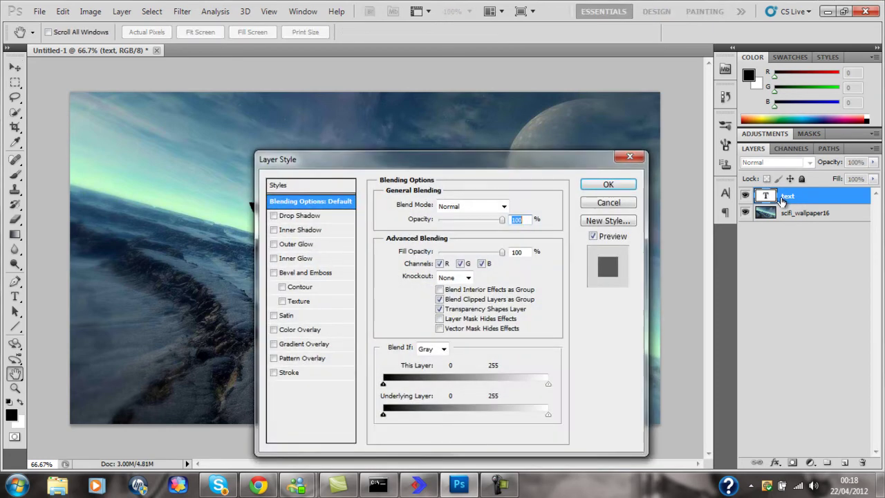
{"action": "left_click", "coordinate": [293, 330]}
{"action": "left_click_drag", "start_coordinate": [329, 154], "coordinate": [258, 160]}
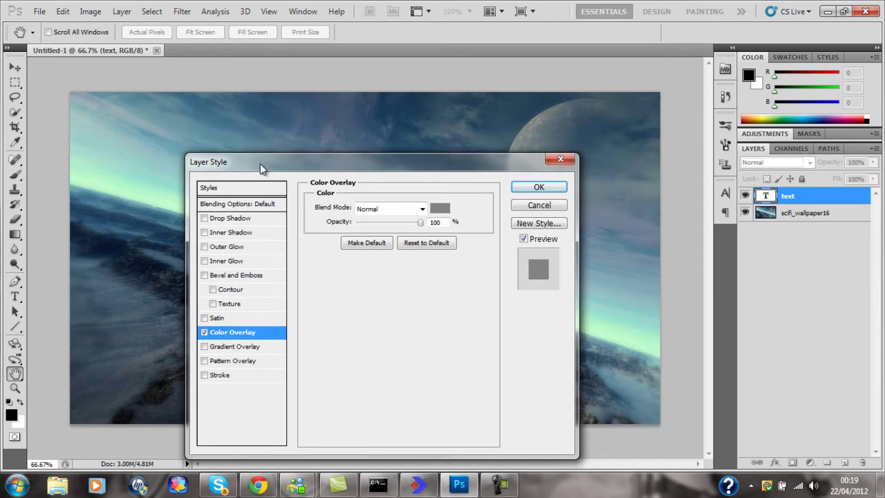
{"action": "left_click", "coordinate": [204, 332]}
Replace the YouTube text's Color Overlay with a Gradient Overlay and show the gradient settings.
{"action": "left_click", "coordinate": [204, 346]}
{"action": "left_click_drag", "start_coordinate": [301, 165], "coordinate": [347, 190]}
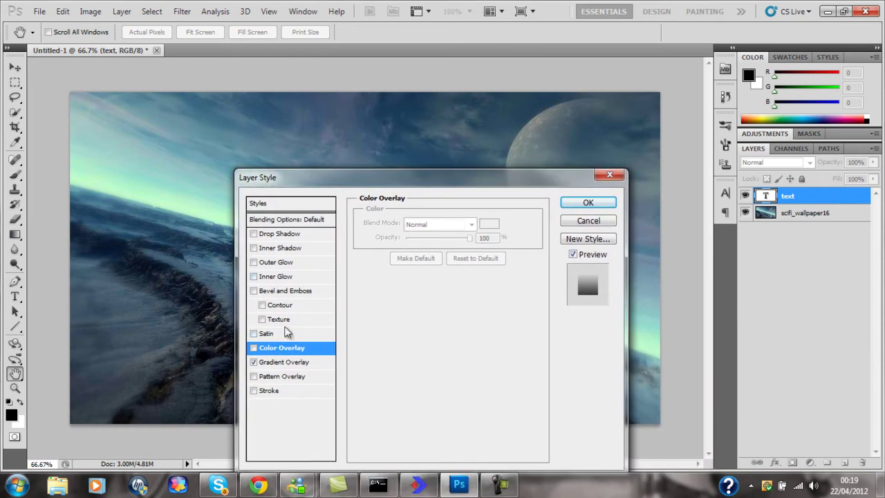
{"action": "left_click", "coordinate": [315, 366]}
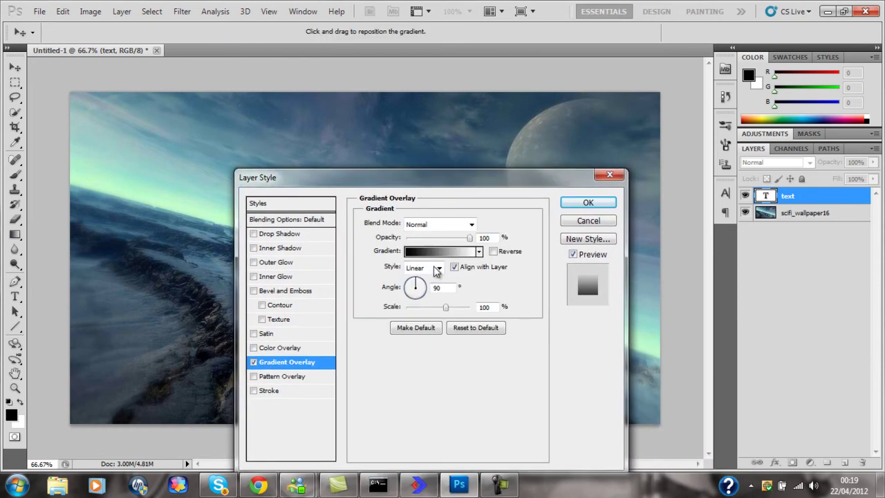
Change the black stop of the Black, White gradient to blue and apply the Gradient Overlay to the YouTube text.
{"action": "left_click", "coordinate": [455, 253]}
{"action": "left_click", "coordinate": [127, 131]}
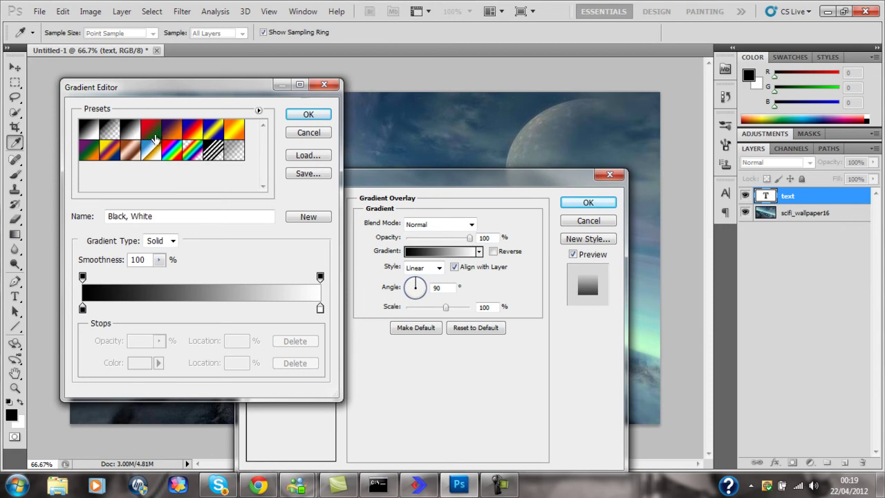
{"action": "left_click", "coordinate": [83, 309]}
{"action": "left_click", "coordinate": [141, 363]}
{"action": "left_click_drag", "start_coordinate": [237, 241], "coordinate": [329, 103]}
{"action": "left_click", "coordinate": [458, 94]}
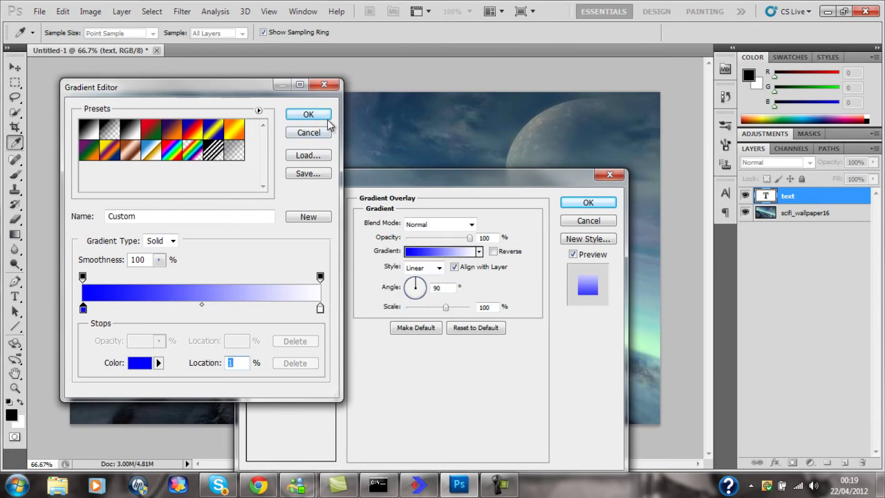
{"action": "left_click", "coordinate": [309, 115]}
{"action": "left_click_drag", "start_coordinate": [377, 178], "coordinate": [325, 171]}
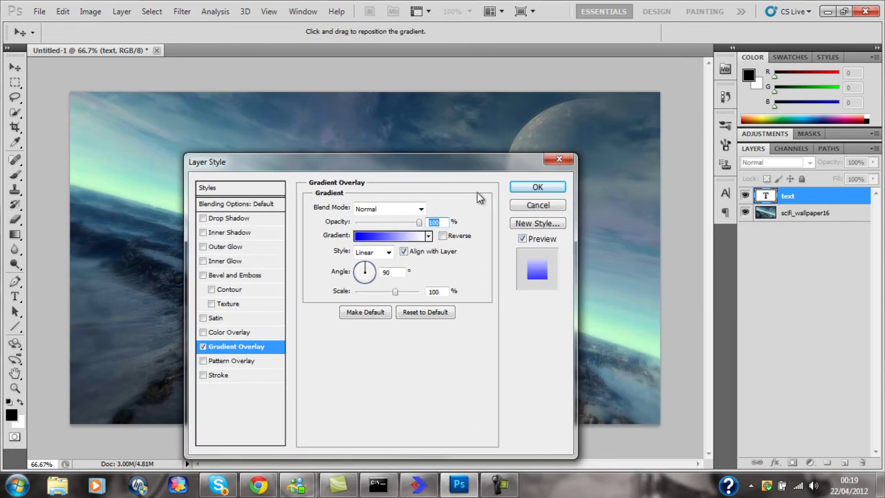
{"action": "left_click", "coordinate": [533, 190]}
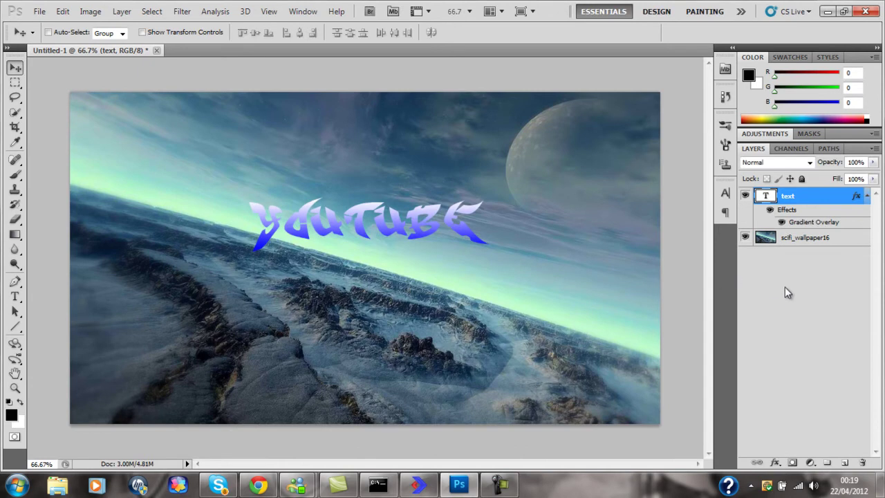
Add a new layer named neon above the text layer.
{"action": "left_click", "coordinate": [771, 283]}
{"action": "left_click", "coordinate": [785, 199]}
{"action": "key", "text": "ctrl+shift+n"}
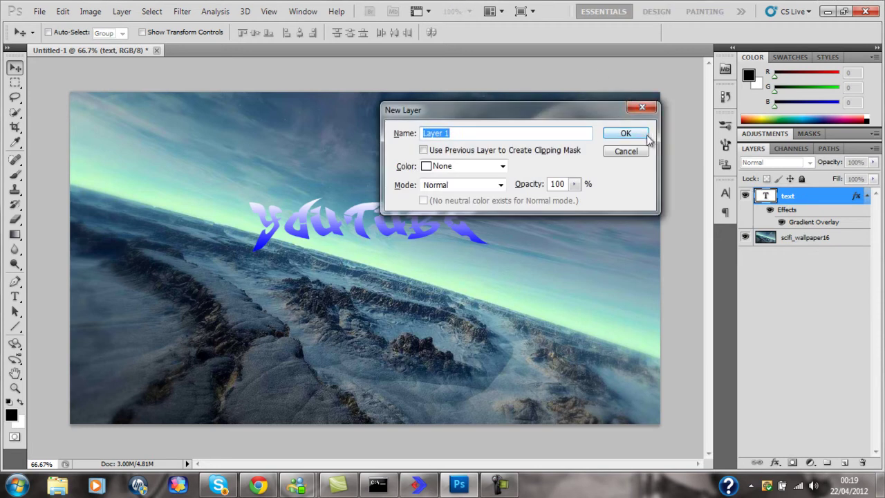
{"action": "type", "text": "n"}
{"action": "left_click", "coordinate": [643, 135]}
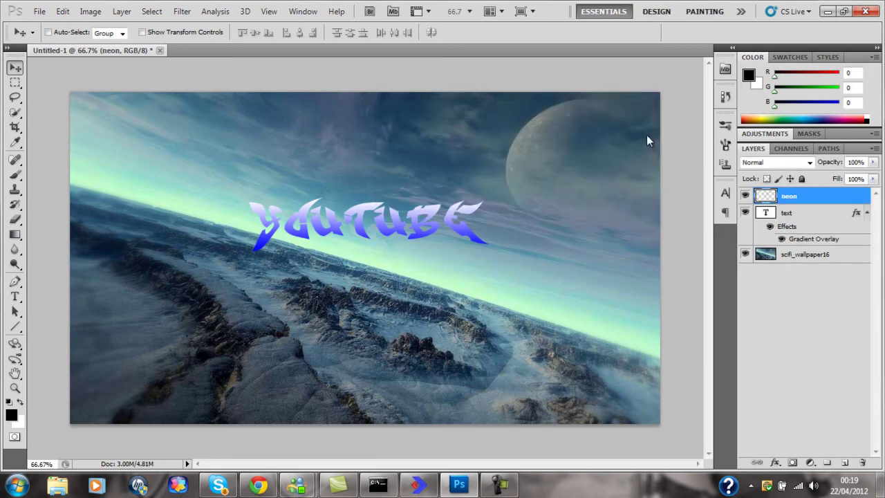
Draw a wavy five-point path with the Pen tool across the YouTube text, ending near the moon.
{"action": "left_click", "coordinate": [14, 281]}
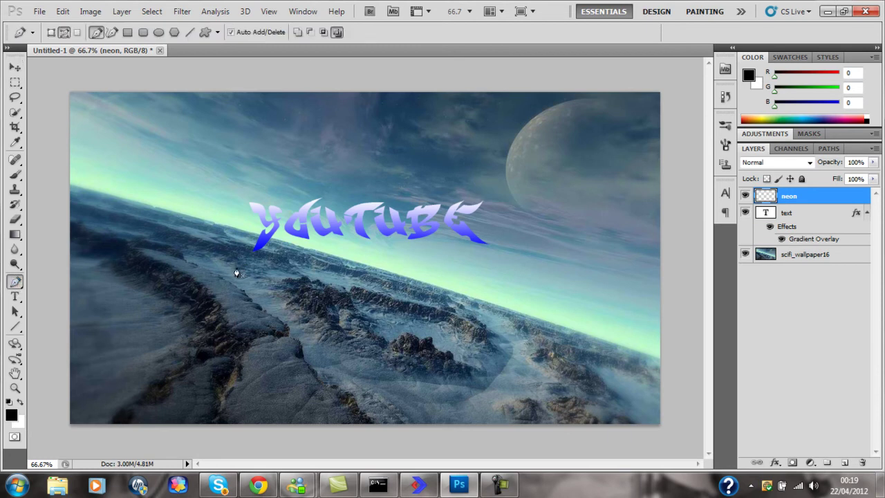
{"action": "left_click_drag", "start_coordinate": [237, 265], "coordinate": [320, 158]}
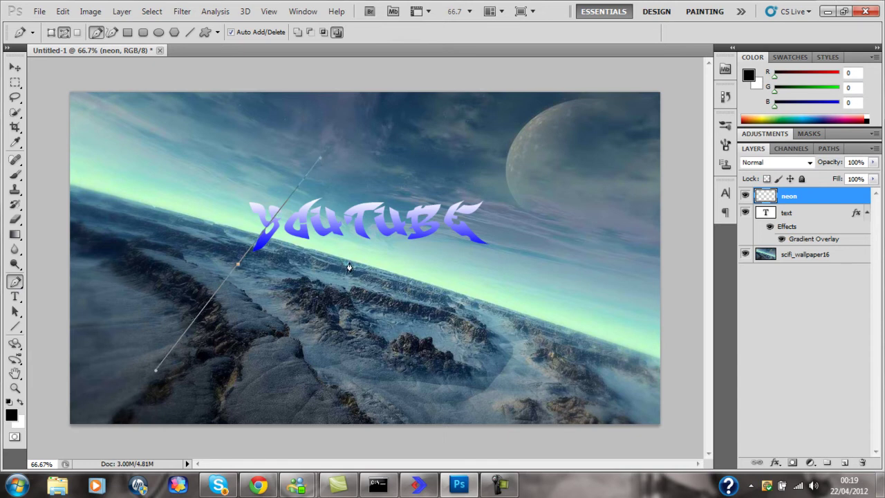
{"action": "left_click_drag", "start_coordinate": [351, 261], "coordinate": [388, 398]}
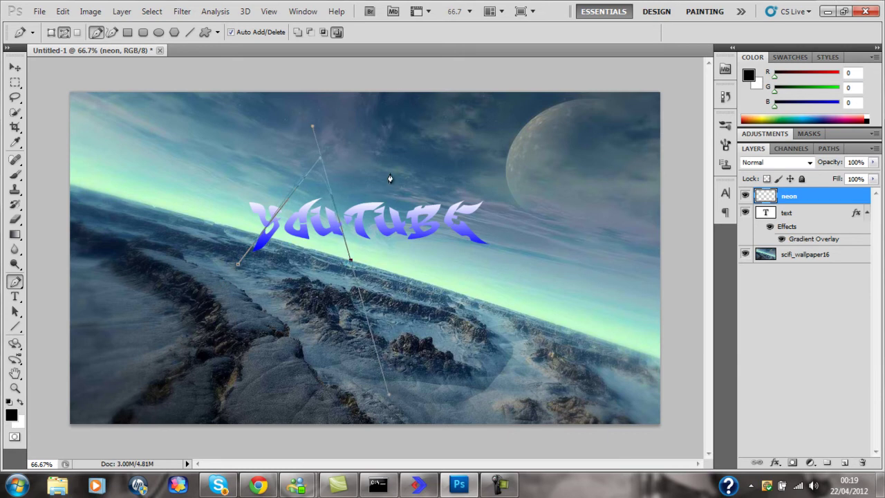
{"action": "left_click_drag", "start_coordinate": [398, 163], "coordinate": [406, 84]}
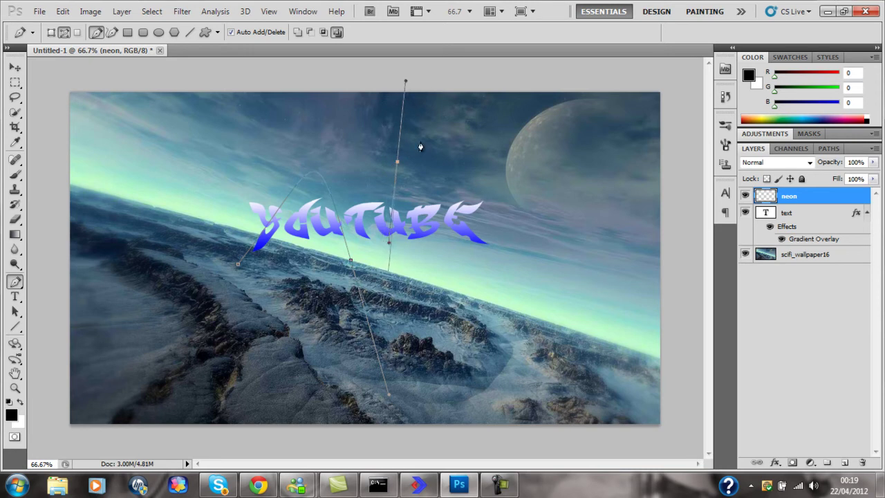
{"action": "left_click_drag", "start_coordinate": [439, 167], "coordinate": [466, 267]}
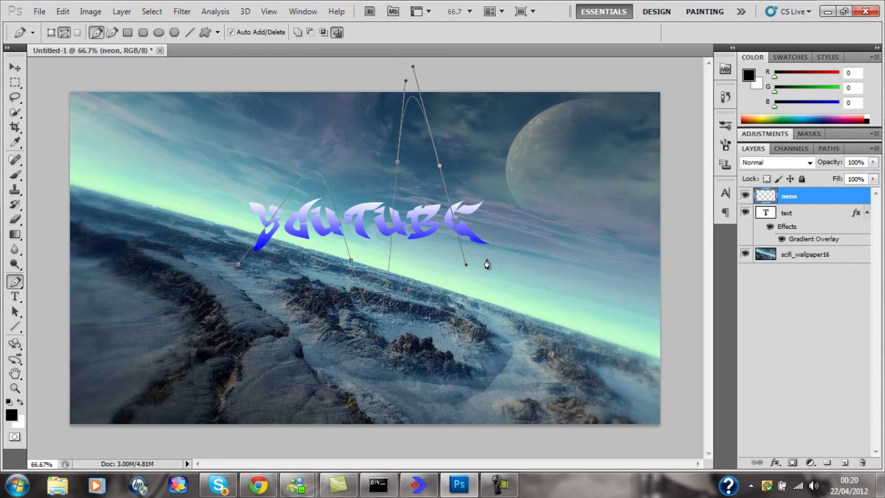
{"action": "left_click_drag", "start_coordinate": [547, 184], "coordinate": [638, 4]}
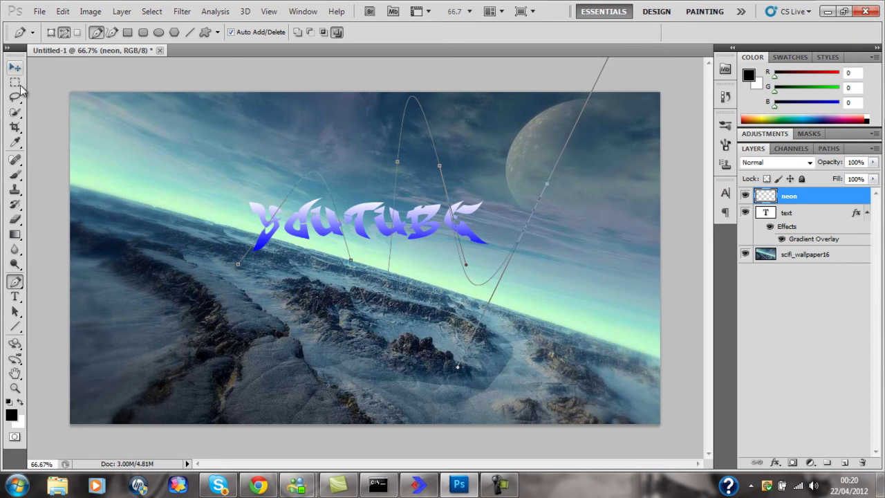
{"action": "right_click", "coordinate": [244, 259]}
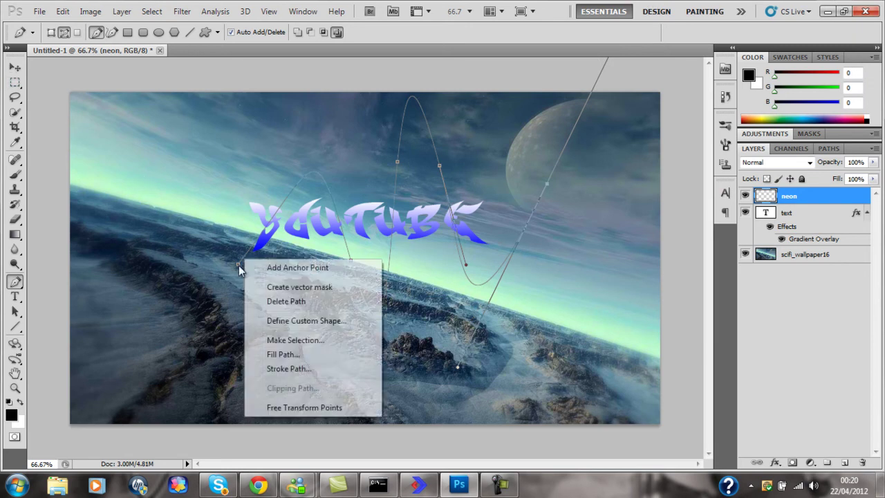
{"action": "left_click", "coordinate": [300, 356]}
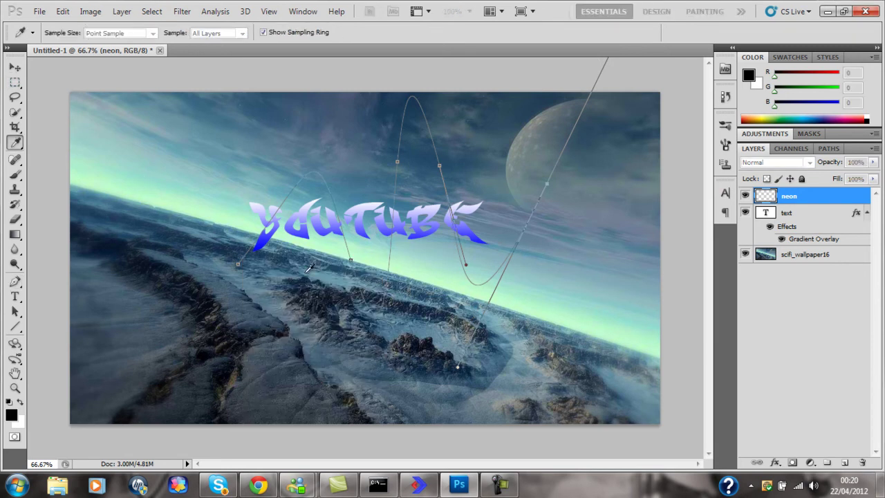
{"action": "key", "text": "Return"}
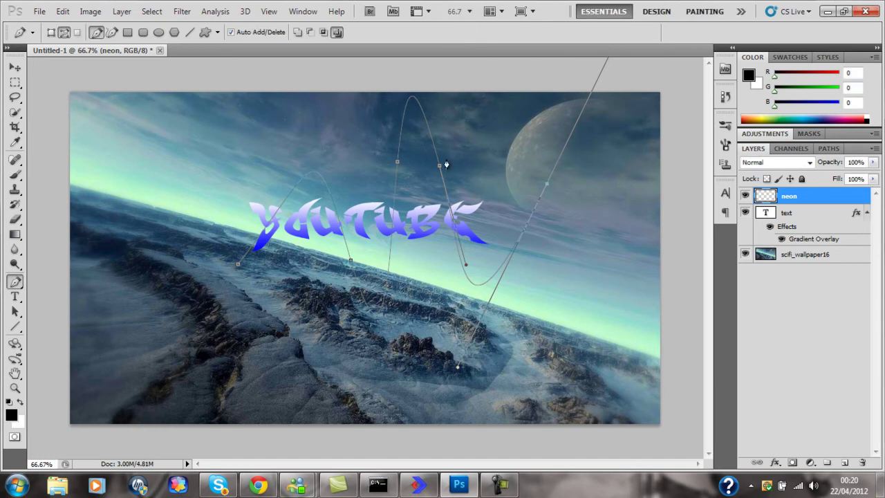
Stroke the wavy path on the neon layer in black with the Brush and Simulate Pressure enabled.
{"action": "right_click", "coordinate": [275, 215]}
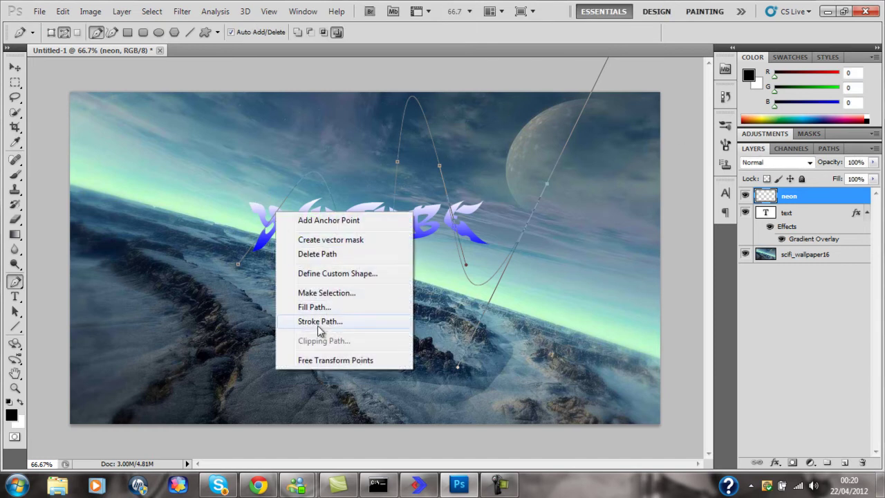
{"action": "left_click", "coordinate": [319, 325]}
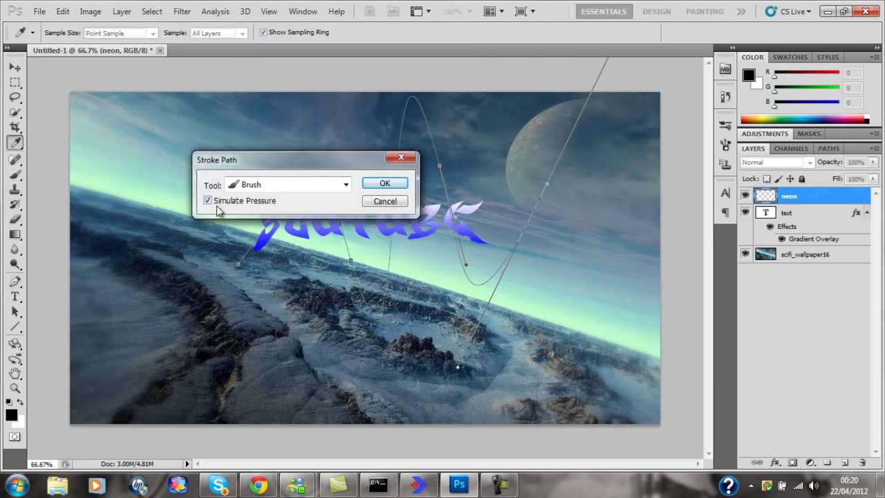
{"action": "left_click", "coordinate": [385, 184]}
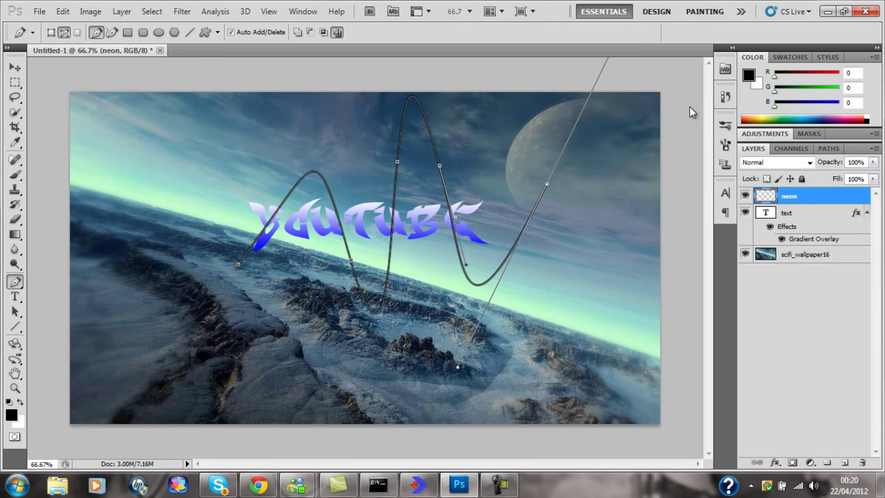
Set the foreground colour to an off-white of RGB 255, 253, 245.
{"action": "left_click", "coordinate": [749, 76]}
{"action": "left_click", "coordinate": [162, 127]}
{"action": "left_click_drag", "start_coordinate": [163, 128], "coordinate": [172, 93]}
{"action": "left_click", "coordinate": [459, 92]}
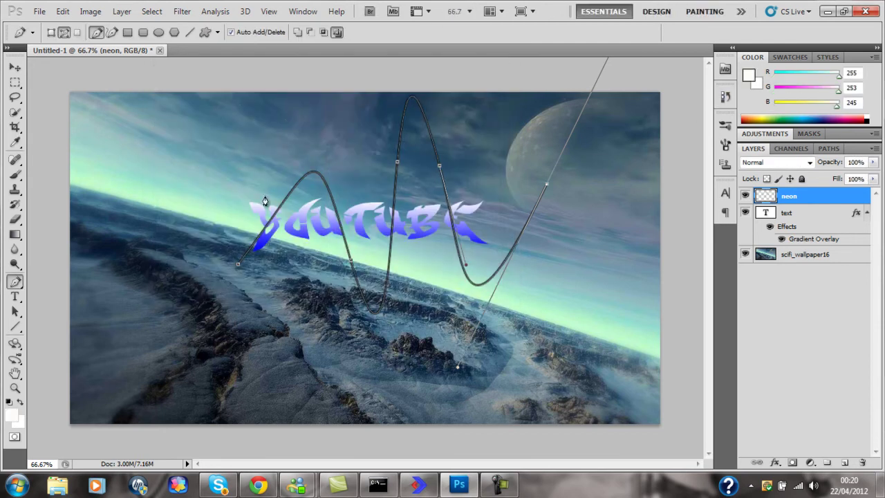
Stroke the wavy path on the neon layer again with the Brush, using the off-white foreground colour.
{"action": "right_click", "coordinate": [266, 229]}
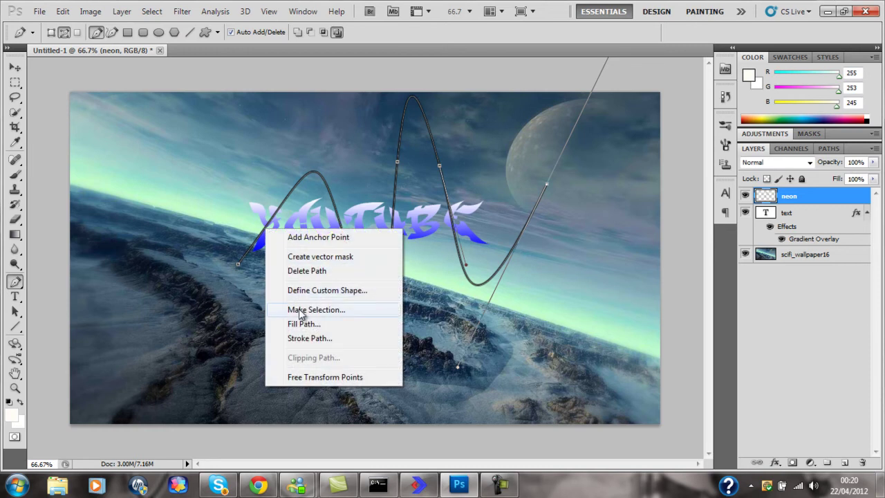
{"action": "left_click", "coordinate": [16, 177]}
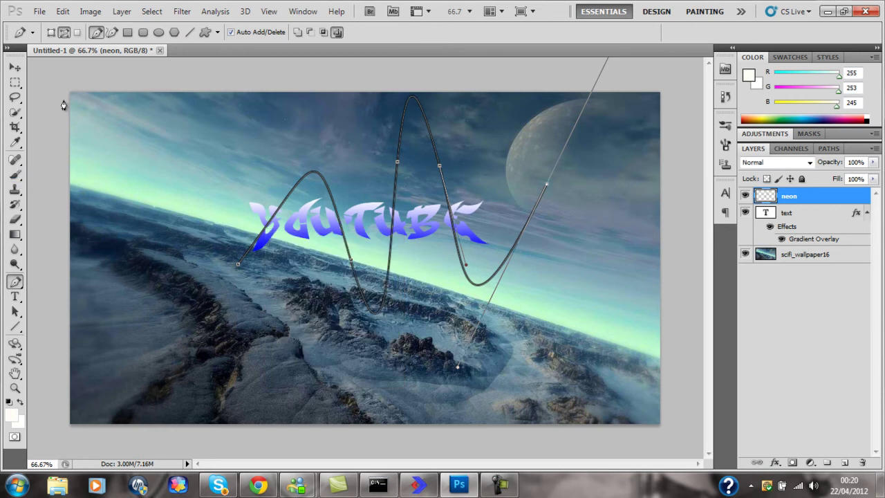
{"action": "left_click", "coordinate": [16, 177]}
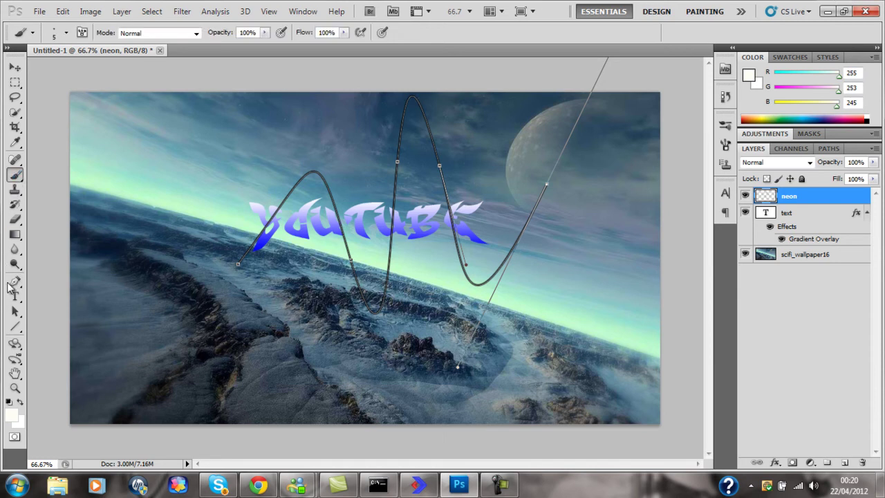
{"action": "left_click", "coordinate": [14, 281]}
{"action": "right_click", "coordinate": [268, 233]}
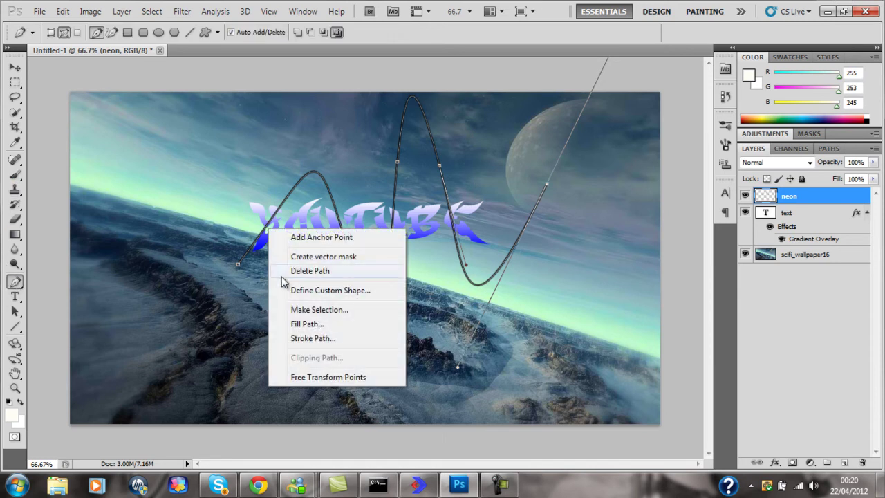
{"action": "left_click", "coordinate": [322, 337]}
{"action": "left_click", "coordinate": [377, 184]}
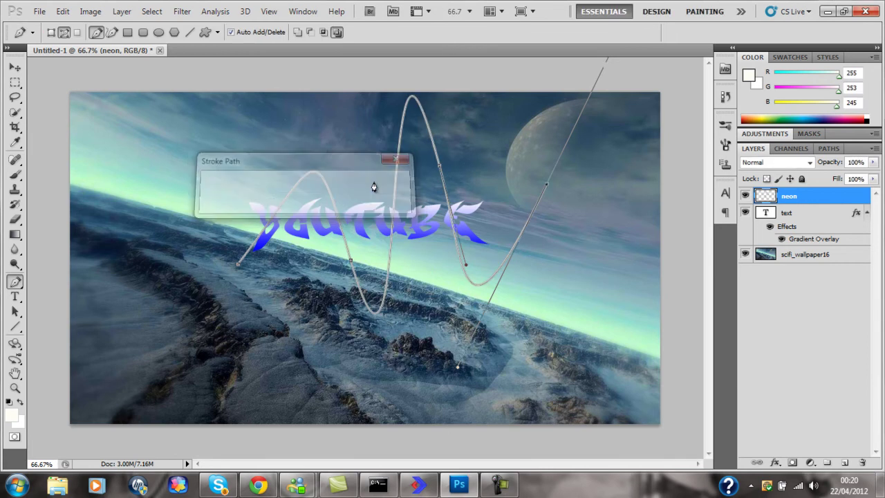
Move the off-white wavy line slightly down and to the left, off its path.
{"action": "left_click", "coordinate": [11, 70]}
{"action": "mouse_move", "coordinate": [399, 199]}
{"action": "left_mouse_down"}
{"action": "mouse_move", "coordinate": [397, 187]}
{"action": "mouse_move", "coordinate": [392, 213]}
{"action": "mouse_move", "coordinate": [389, 205]}
{"action": "left_mouse_up"}
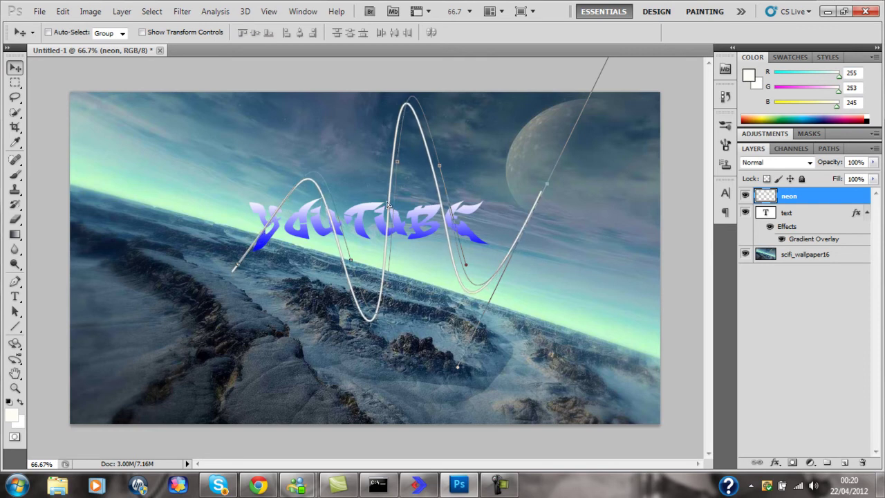
{"action": "right_click", "coordinate": [388, 226]}
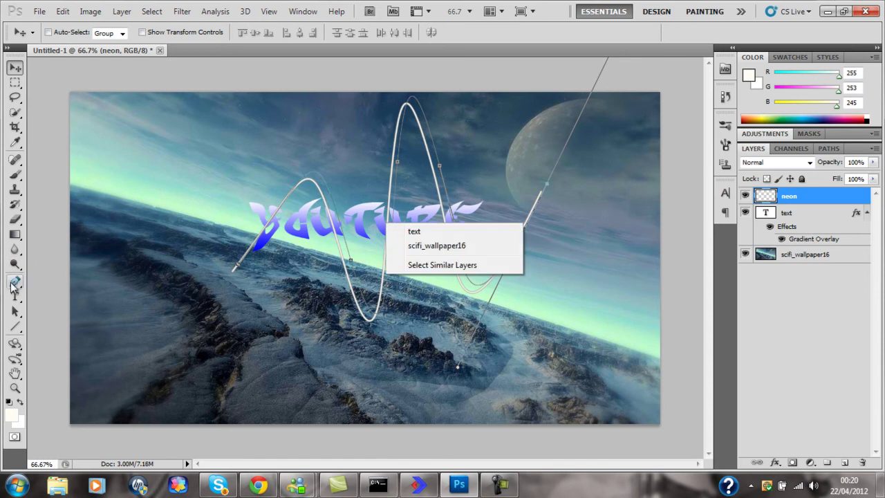
Delete the pen path and shift the wavy line on the neon layer slightly lower.
{"action": "left_click", "coordinate": [13, 284]}
{"action": "left_click", "coordinate": [19, 283]}
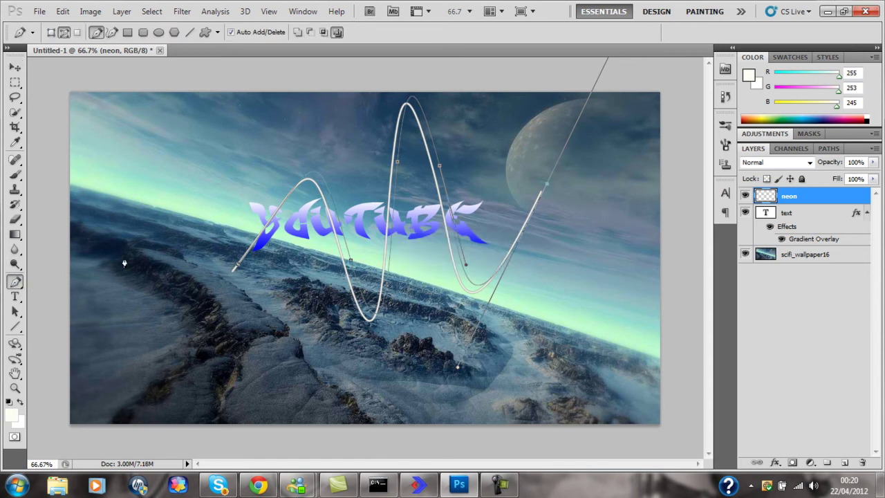
{"action": "right_click", "coordinate": [341, 238]}
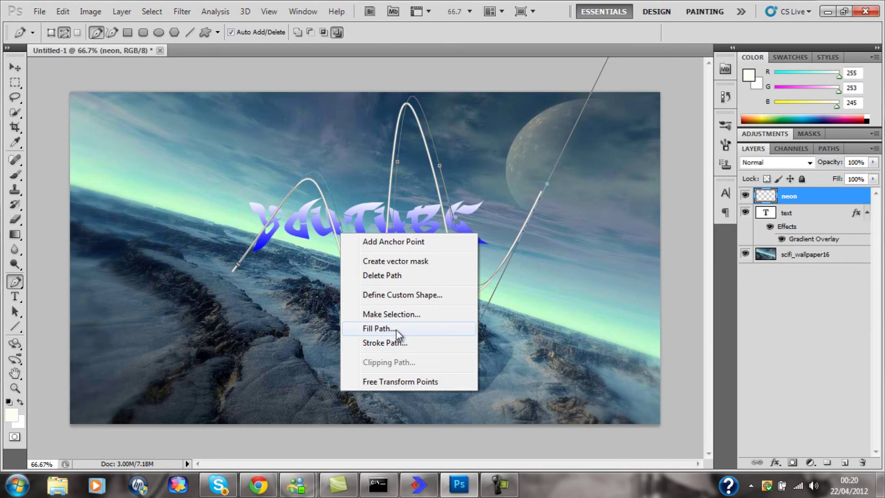
{"action": "left_click", "coordinate": [411, 277]}
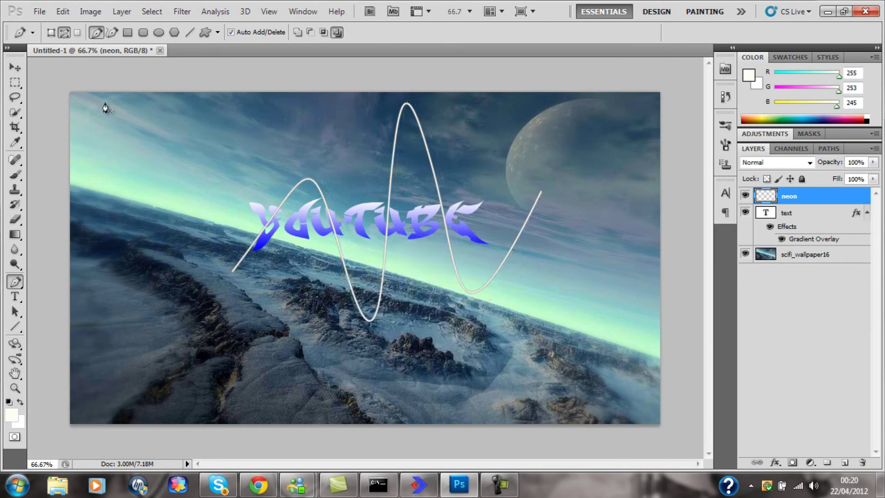
{"action": "left_click", "coordinate": [14, 67]}
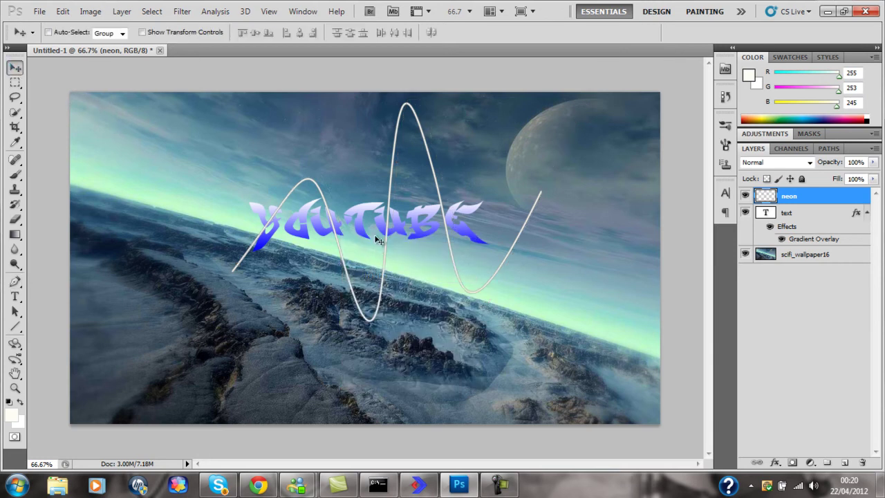
{"action": "left_click_drag", "start_coordinate": [333, 235], "coordinate": [330, 249]}
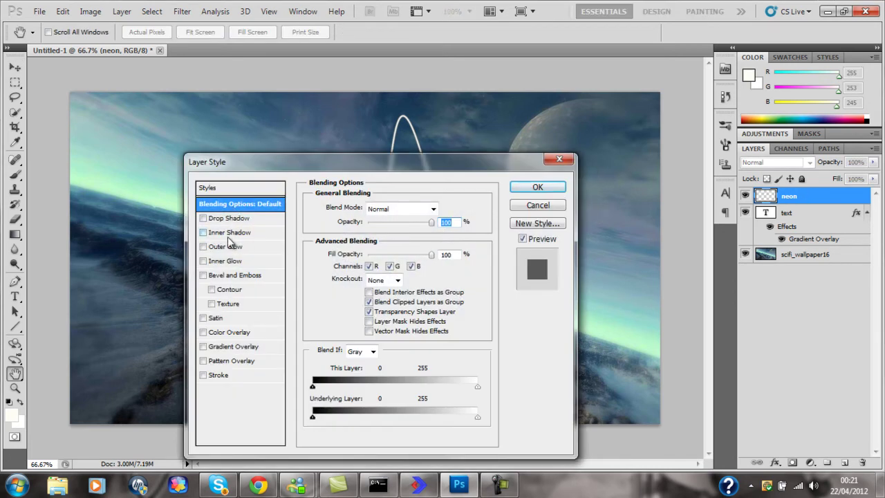
Apply an Outer Glow layer style to the neon layer with its default settings.
{"action": "left_click", "coordinate": [219, 247]}
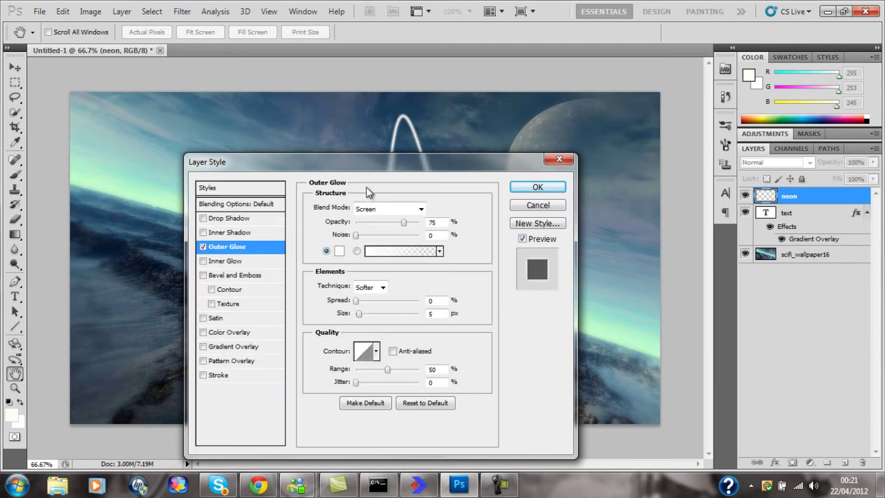
{"action": "left_click_drag", "start_coordinate": [378, 165], "coordinate": [424, 435]}
{"action": "left_click_drag", "start_coordinate": [421, 429], "coordinate": [419, 200]}
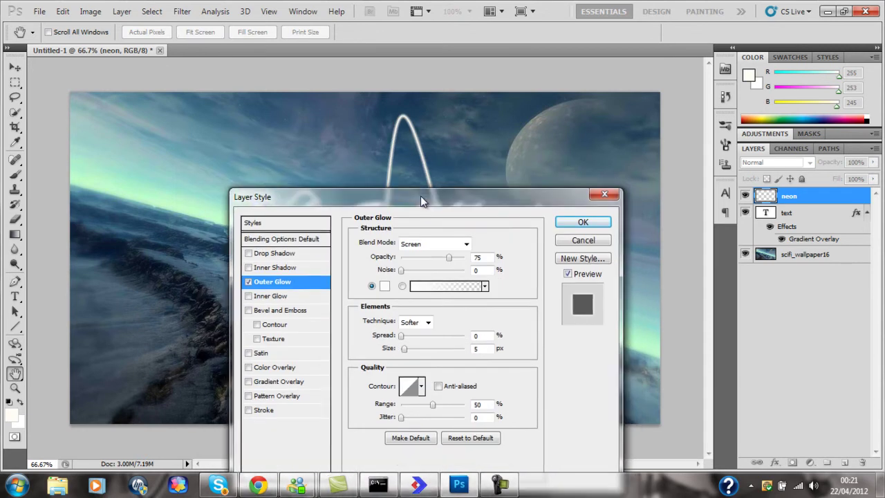
{"action": "left_click", "coordinate": [583, 224]}
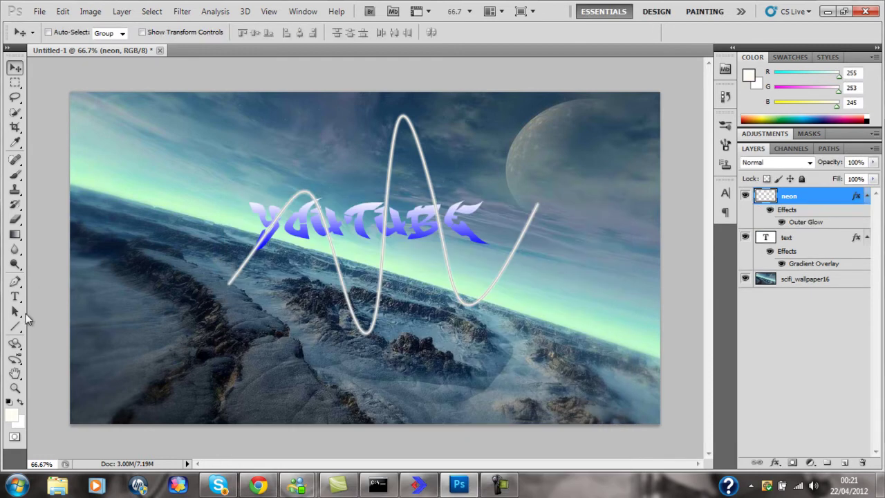
Erase the neon line where it crosses the lower tail of the letter Y, using the Eraser in Block mode.
{"action": "left_click", "coordinate": [15, 388]}
{"action": "left_click_drag", "start_coordinate": [280, 260], "coordinate": [363, 252]}
{"action": "scroll", "coordinate": [364, 253], "scroll_direction": "up", "scroll_amount": 3}
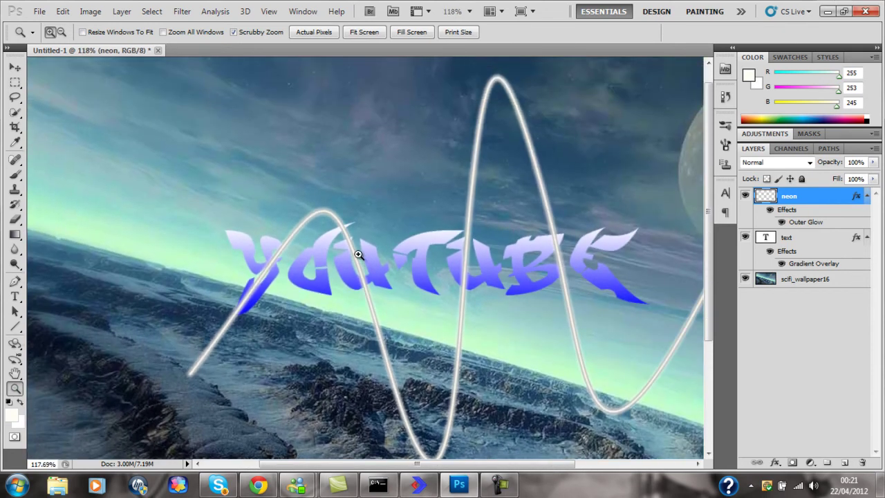
{"action": "left_click_drag", "start_coordinate": [359, 469], "coordinate": [379, 469]}
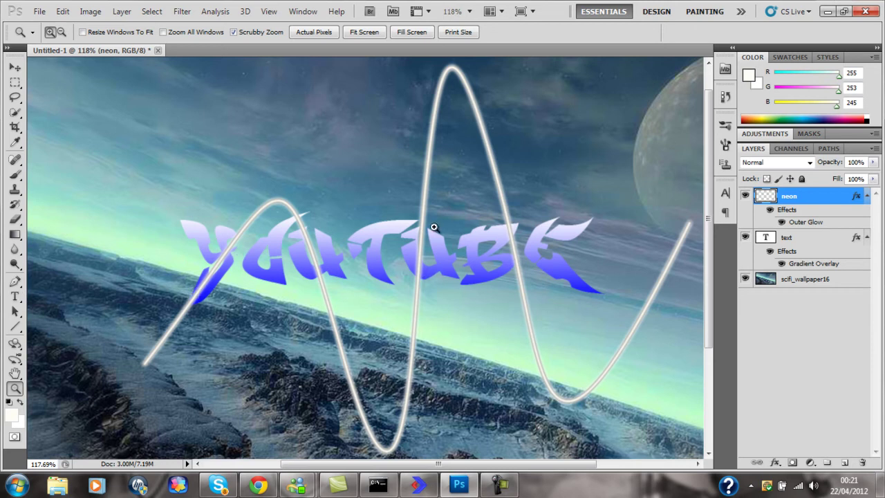
{"action": "scroll", "coordinate": [249, 321], "scroll_direction": "up", "scroll_amount": 1}
{"action": "scroll", "coordinate": [217, 313], "scroll_direction": "down", "scroll_amount": 1}
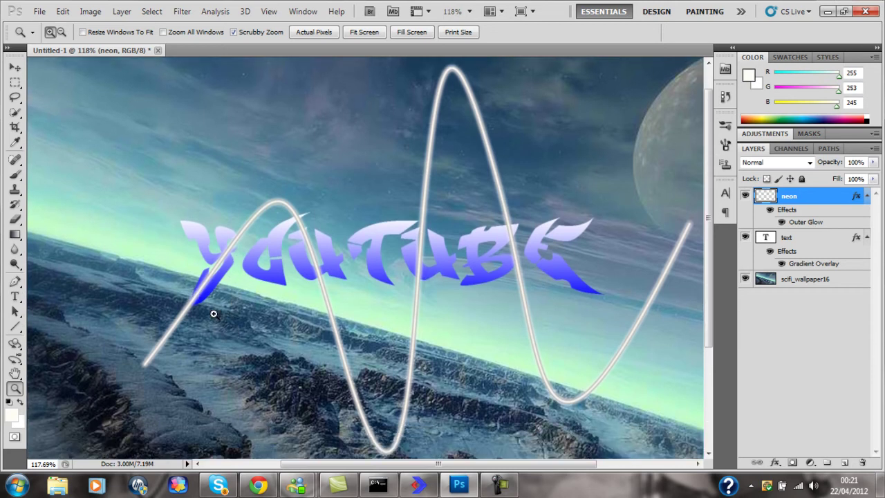
{"action": "left_click", "coordinate": [15, 220]}
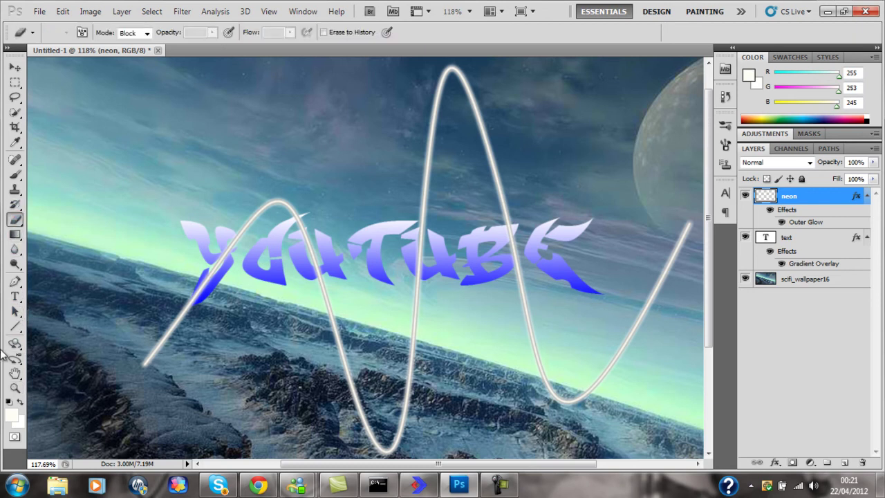
{"action": "left_click", "coordinate": [15, 389]}
{"action": "left_click_drag", "start_coordinate": [141, 322], "coordinate": [221, 307]}
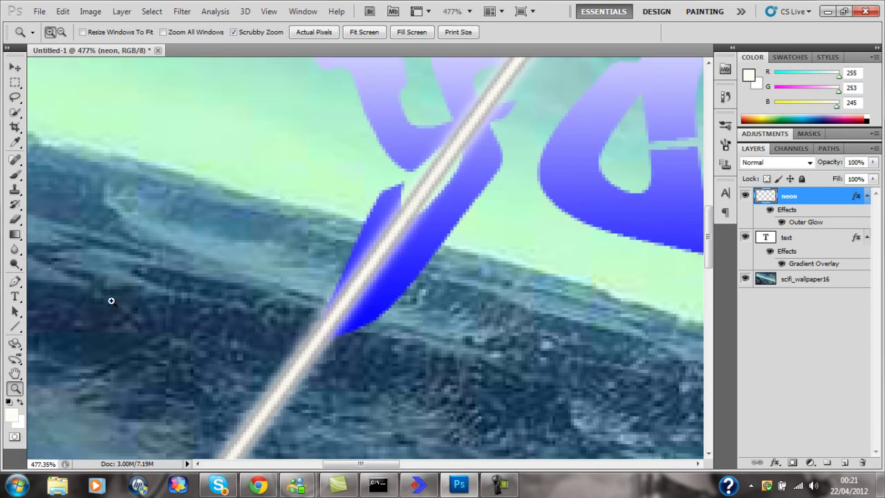
{"action": "left_click", "coordinate": [19, 220]}
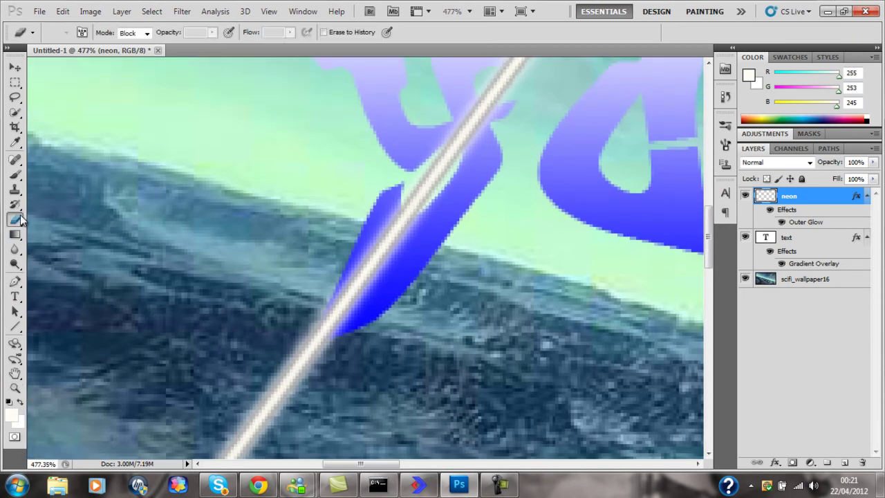
{"action": "left_click", "coordinate": [145, 33]}
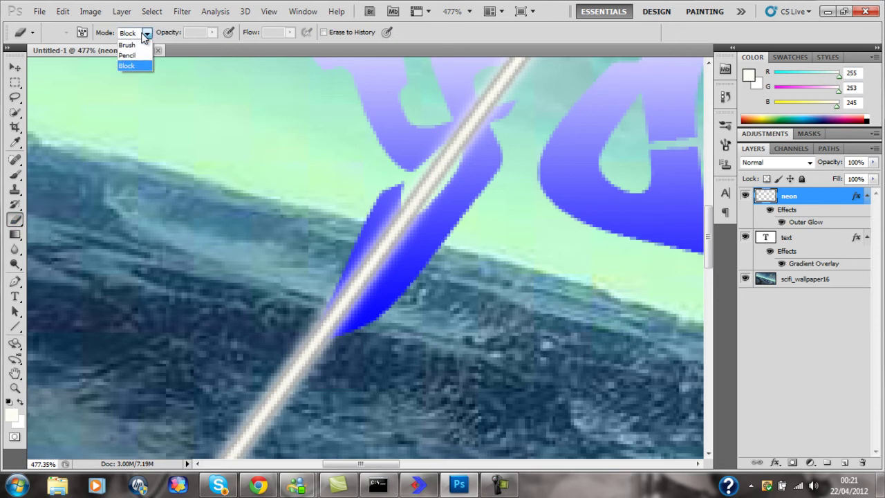
{"action": "left_click", "coordinate": [145, 33]}
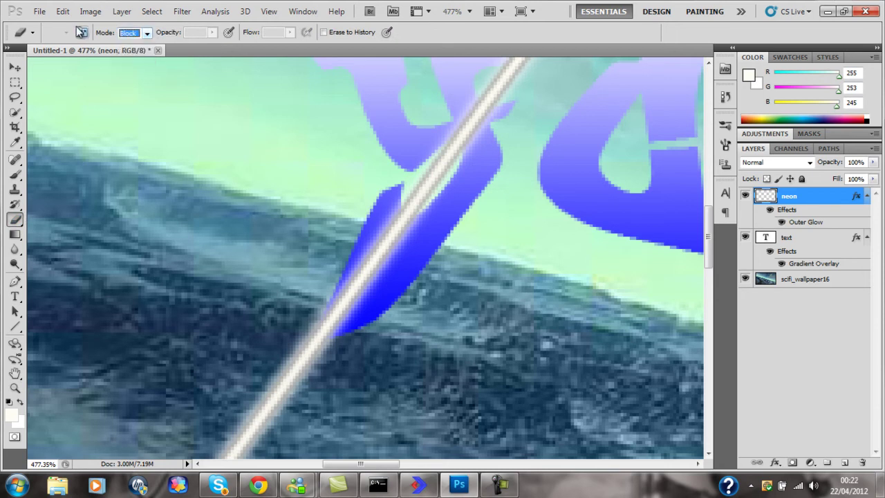
{"action": "left_click", "coordinate": [30, 33]}
{"action": "left_click", "coordinate": [30, 33]}
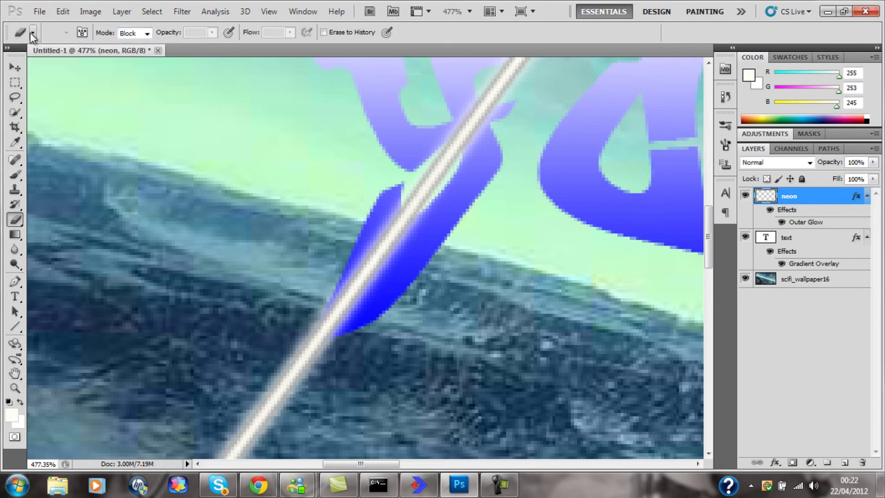
{"action": "mouse_move", "coordinate": [369, 231]}
{"action": "left_mouse_down"}
{"action": "mouse_move", "coordinate": [400, 235]}
{"action": "mouse_move", "coordinate": [391, 229]}
{"action": "mouse_move", "coordinate": [406, 229]}
{"action": "mouse_move", "coordinate": [392, 223]}
{"action": "mouse_move", "coordinate": [408, 221]}
{"action": "mouse_move", "coordinate": [392, 220]}
{"action": "left_mouse_up"}
{"action": "mouse_move", "coordinate": [383, 255]}
{"action": "left_mouse_down"}
{"action": "mouse_move", "coordinate": [391, 242]}
{"action": "mouse_move", "coordinate": [374, 245]}
{"action": "mouse_move", "coordinate": [352, 291]}
{"action": "mouse_move", "coordinate": [367, 277]}
{"action": "mouse_move", "coordinate": [352, 283]}
{"action": "mouse_move", "coordinate": [329, 330]}
{"action": "left_mouse_up"}
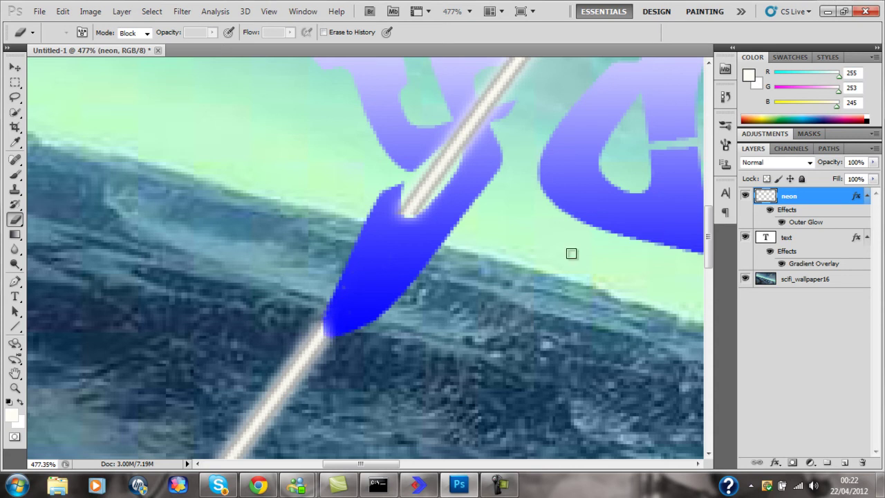
Erase the short piece of neon line crossing the middle joint of the letter Y.
{"action": "scroll", "coordinate": [408, 178], "scroll_direction": "up", "scroll_amount": 4}
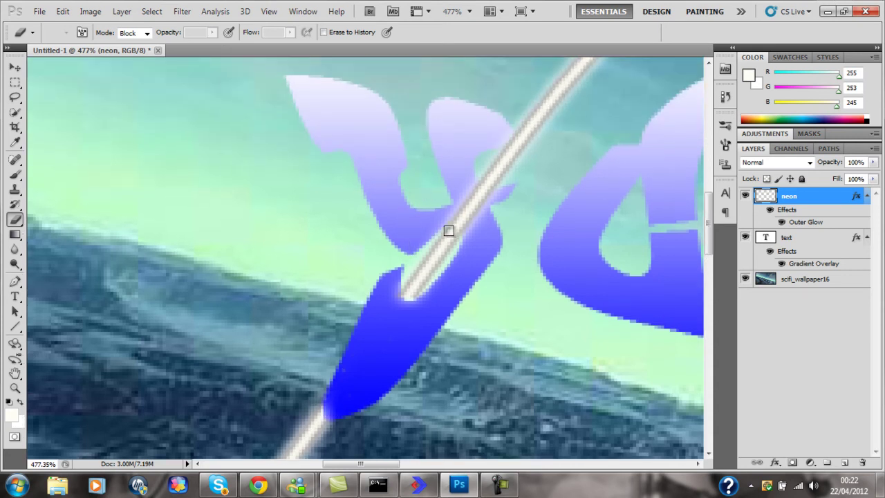
{"action": "scroll", "coordinate": [442, 256], "scroll_direction": "up", "scroll_amount": 2}
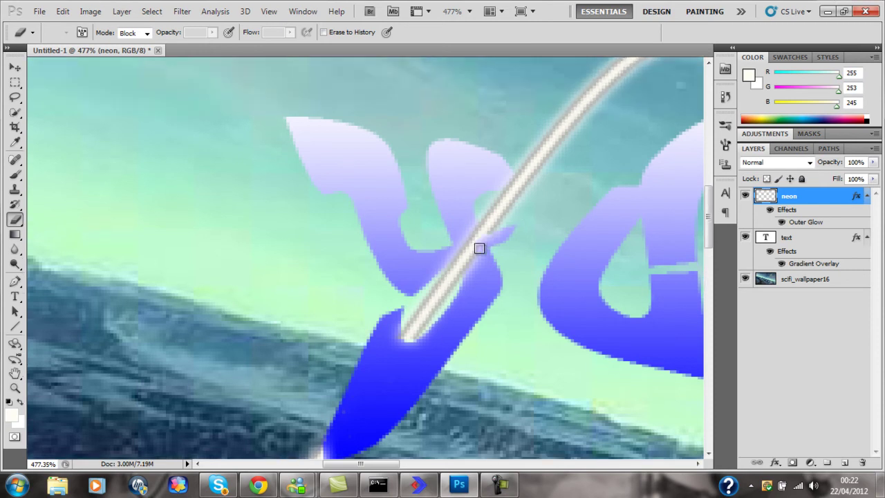
{"action": "mouse_move", "coordinate": [468, 273]}
{"action": "left_mouse_down"}
{"action": "mouse_move", "coordinate": [461, 246]}
{"action": "mouse_move", "coordinate": [456, 255]}
{"action": "mouse_move", "coordinate": [474, 245]}
{"action": "left_mouse_up"}
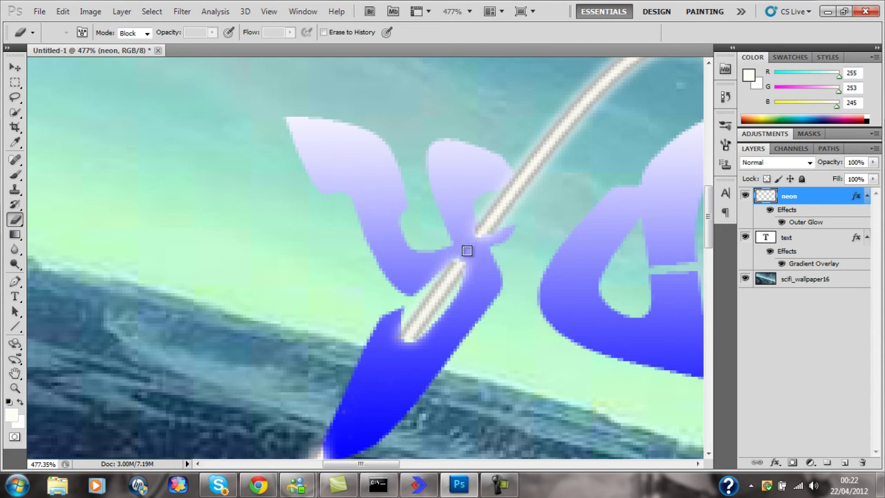
{"action": "left_click_drag", "start_coordinate": [469, 276], "coordinate": [470, 261]}
{"action": "scroll", "coordinate": [456, 277], "scroll_direction": "down", "scroll_amount": 2}
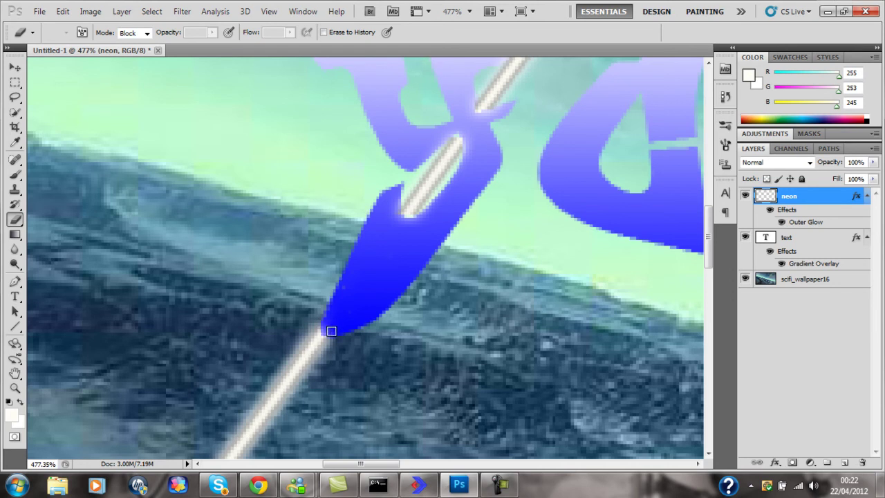
Erase the neon line where it crosses the bottom curve of the second letter U.
{"action": "left_click_drag", "start_coordinate": [370, 465], "coordinate": [419, 462]}
{"action": "scroll", "coordinate": [408, 436], "scroll_direction": "up", "scroll_amount": 5}
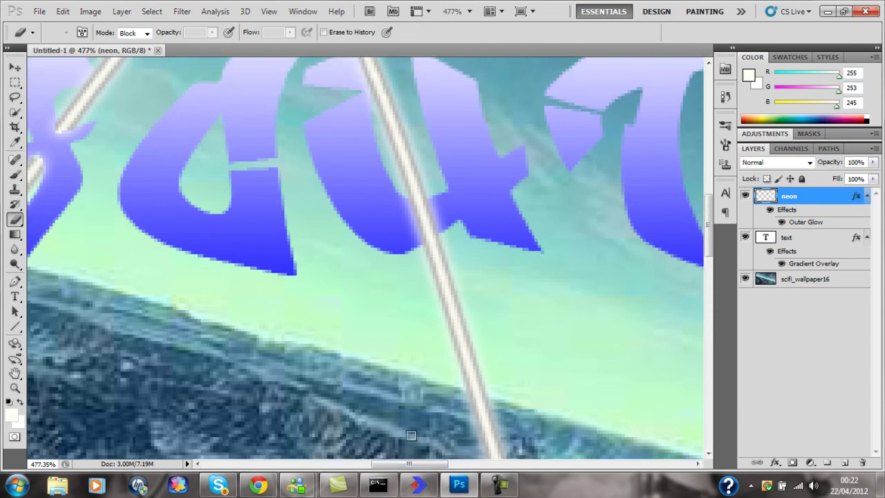
{"action": "scroll", "coordinate": [415, 429], "scroll_direction": "up", "scroll_amount": 2}
{"action": "scroll", "coordinate": [421, 425], "scroll_direction": "down", "scroll_amount": 2}
{"action": "left_click_drag", "start_coordinate": [411, 465], "coordinate": [380, 466]}
{"action": "left_click", "coordinate": [15, 388]}
{"action": "left_click_drag", "start_coordinate": [483, 372], "coordinate": [382, 399]}
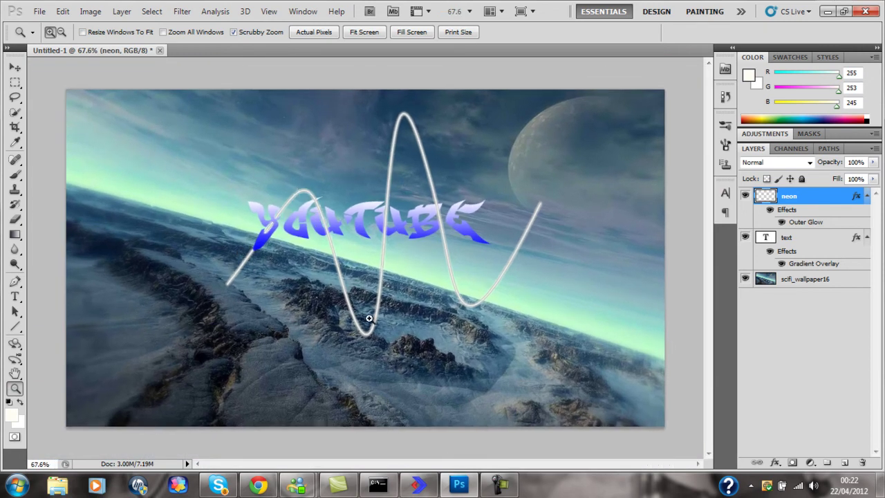
{"action": "left_click_drag", "start_coordinate": [390, 228], "coordinate": [488, 225]}
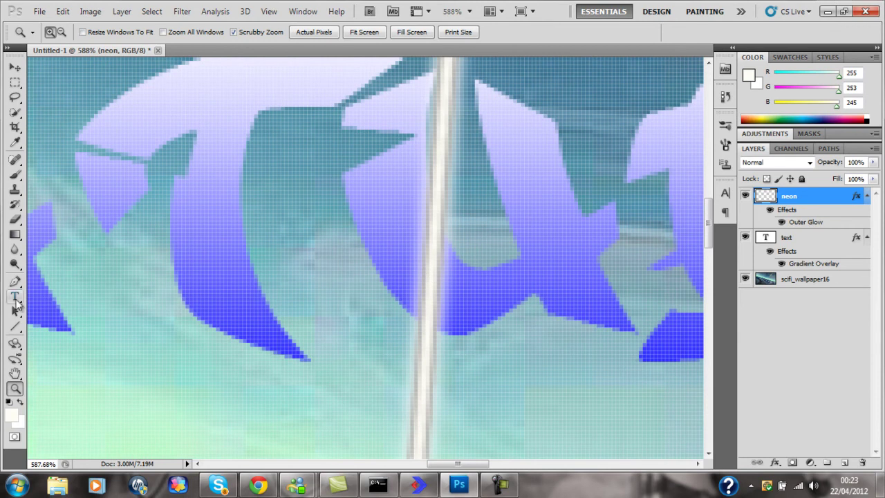
{"action": "left_click", "coordinate": [15, 220]}
{"action": "mouse_move", "coordinate": [421, 238]}
{"action": "left_mouse_down"}
{"action": "mouse_move", "coordinate": [444, 282]}
{"action": "mouse_move", "coordinate": [421, 237]}
{"action": "mouse_move", "coordinate": [449, 261]}
{"action": "mouse_move", "coordinate": [421, 218]}
{"action": "mouse_move", "coordinate": [441, 256]}
{"action": "mouse_move", "coordinate": [428, 240]}
{"action": "mouse_move", "coordinate": [415, 188]}
{"action": "mouse_move", "coordinate": [403, 275]}
{"action": "mouse_move", "coordinate": [412, 266]}
{"action": "mouse_move", "coordinate": [454, 308]}
{"action": "mouse_move", "coordinate": [422, 260]}
{"action": "mouse_move", "coordinate": [425, 298]}
{"action": "mouse_move", "coordinate": [436, 307]}
{"action": "mouse_move", "coordinate": [410, 277]}
{"action": "mouse_move", "coordinate": [449, 295]}
{"action": "mouse_move", "coordinate": [415, 249]}
{"action": "mouse_move", "coordinate": [431, 276]}
{"action": "mouse_move", "coordinate": [432, 323]}
{"action": "left_mouse_up"}
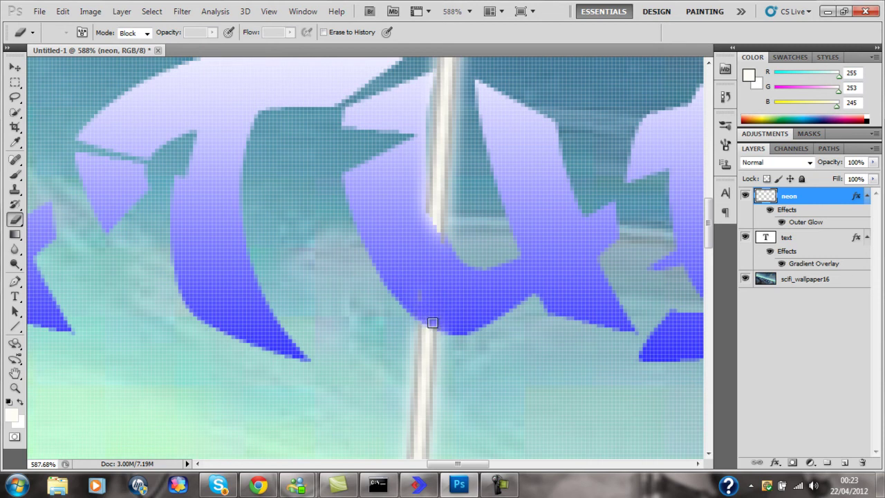
Trim the edge of the neon line along the upper stem of the second letter U.
{"action": "scroll", "coordinate": [339, 270], "scroll_direction": "up", "scroll_amount": 4}
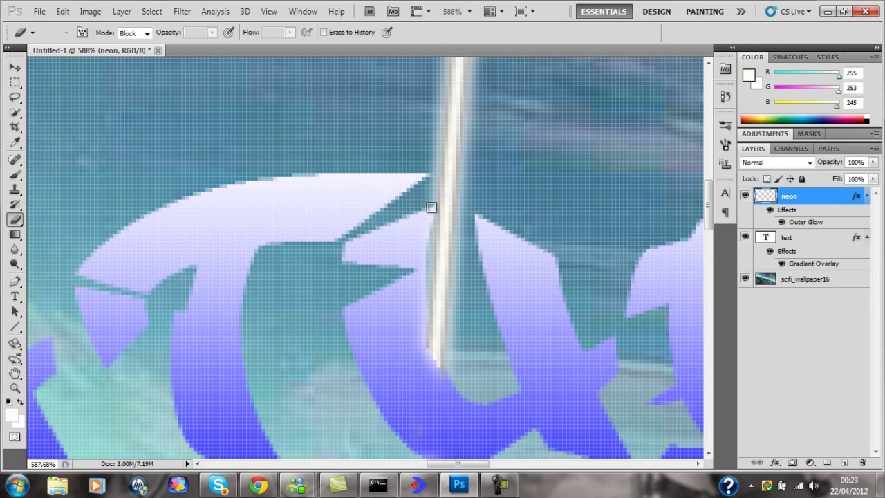
{"action": "left_click_drag", "start_coordinate": [432, 208], "coordinate": [419, 340]}
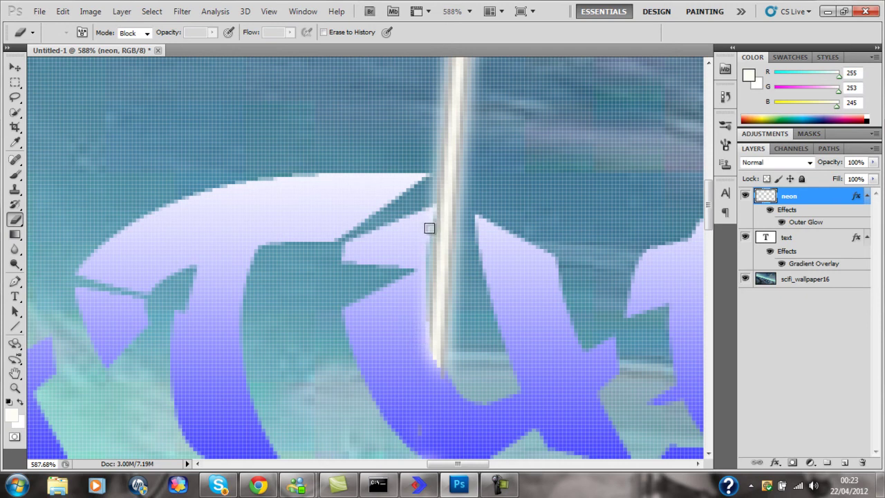
{"action": "scroll", "coordinate": [419, 235], "scroll_direction": "up", "scroll_amount": 5}
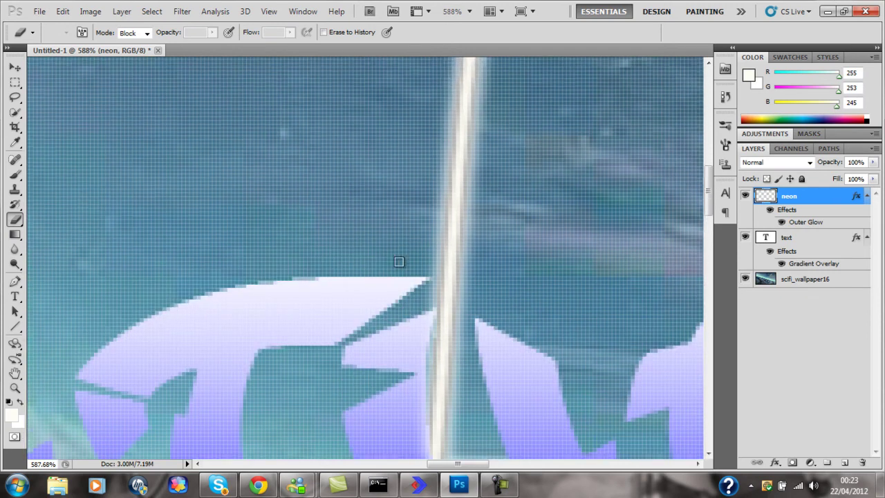
{"action": "left_click", "coordinate": [14, 388]}
{"action": "left_click_drag", "start_coordinate": [435, 385], "coordinate": [395, 362]}
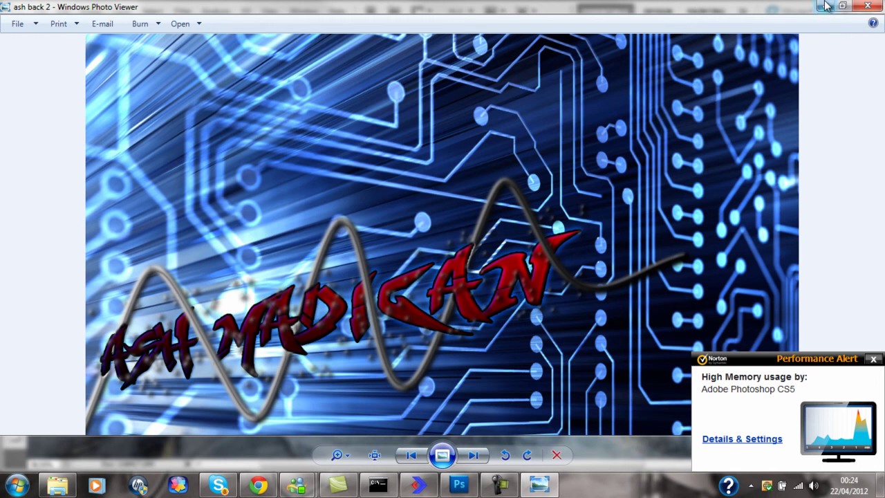
View the two example wallpapers in Windows Photo Viewer, closing each one to return to the Photoshop document.
{"action": "left_click", "coordinate": [867, 6]}
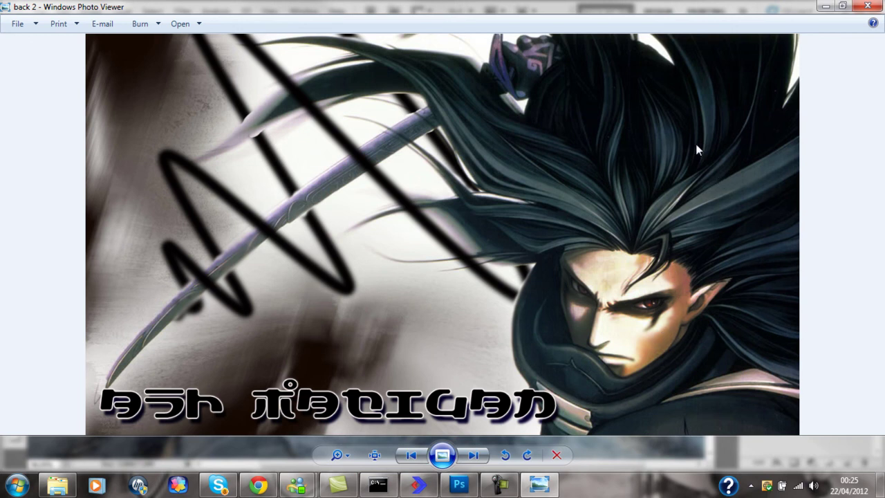
{"action": "left_click", "coordinate": [864, 7]}
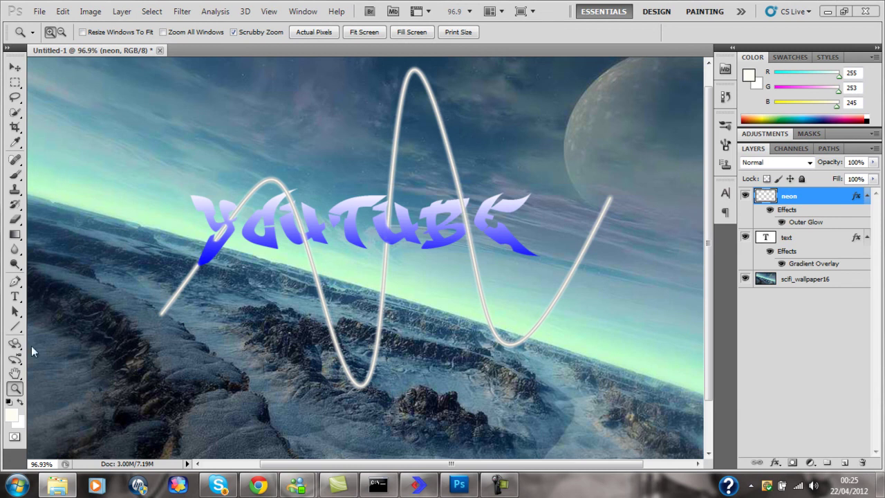
Soften the lower starting end of the neon line with the Blur tool.
{"action": "mouse_move", "coordinate": [136, 300]}
{"action": "left_mouse_down"}
{"action": "mouse_move", "coordinate": [217, 277]}
{"action": "mouse_move", "coordinate": [238, 281]}
{"action": "left_mouse_up"}
{"action": "scroll", "coordinate": [237, 281], "scroll_direction": "down", "scroll_amount": 2}
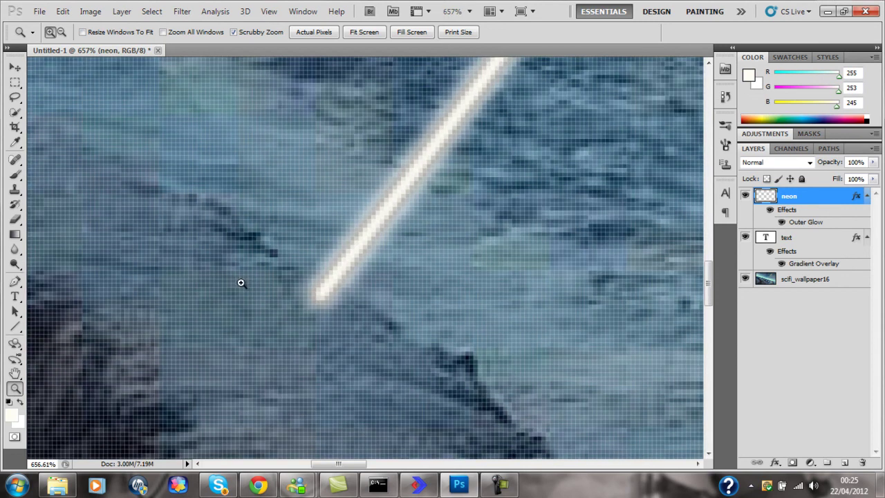
{"action": "left_click", "coordinate": [14, 250]}
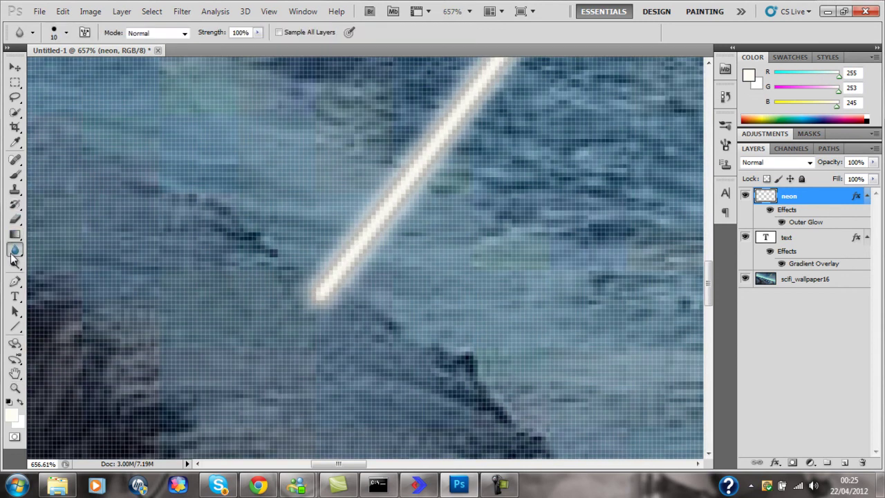
{"action": "mouse_move", "coordinate": [315, 284]}
{"action": "left_mouse_down"}
{"action": "mouse_move", "coordinate": [306, 293]}
{"action": "mouse_move", "coordinate": [336, 306]}
{"action": "mouse_move", "coordinate": [360, 290]}
{"action": "mouse_move", "coordinate": [330, 288]}
{"action": "mouse_move", "coordinate": [325, 247]}
{"action": "mouse_move", "coordinate": [343, 223]}
{"action": "mouse_move", "coordinate": [341, 258]}
{"action": "mouse_move", "coordinate": [379, 241]}
{"action": "left_mouse_up"}
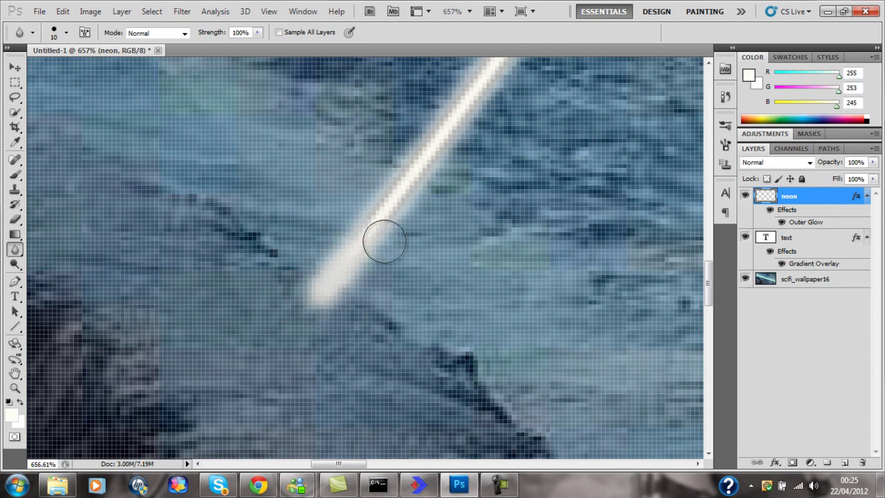
{"action": "mouse_move", "coordinate": [323, 330]}
{"action": "left_mouse_down"}
{"action": "mouse_move", "coordinate": [290, 307]}
{"action": "mouse_move", "coordinate": [333, 297]}
{"action": "mouse_move", "coordinate": [321, 277]}
{"action": "mouse_move", "coordinate": [305, 297]}
{"action": "mouse_move", "coordinate": [312, 315]}
{"action": "mouse_move", "coordinate": [323, 298]}
{"action": "mouse_move", "coordinate": [354, 335]}
{"action": "mouse_move", "coordinate": [345, 312]}
{"action": "mouse_move", "coordinate": [322, 300]}
{"action": "left_mouse_up"}
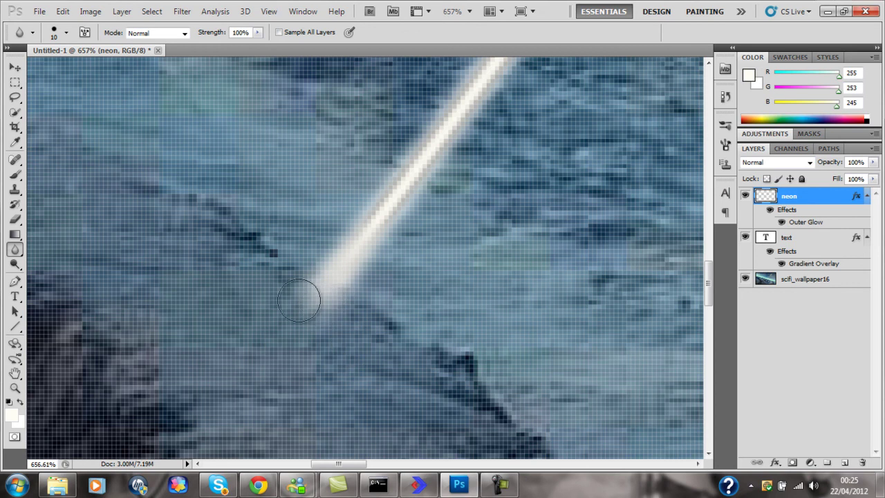
{"action": "left_click", "coordinate": [16, 388]}
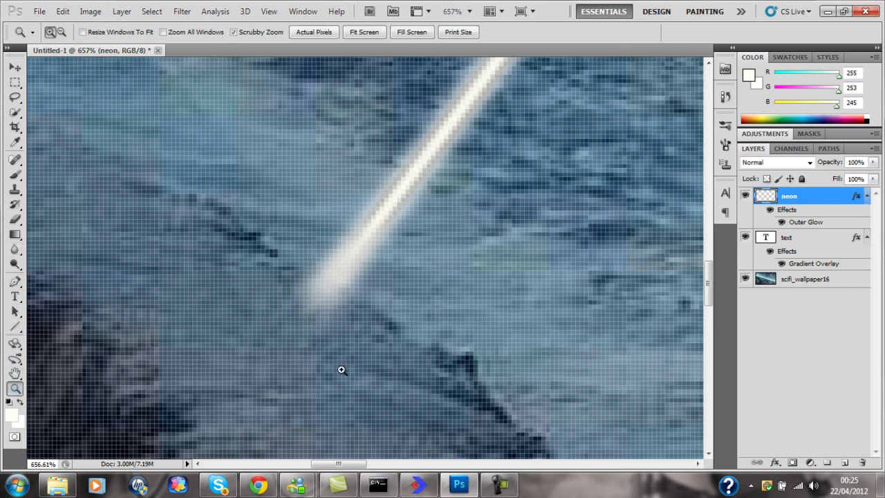
{"action": "key", "text": "ctrl+0"}
{"action": "left_click_drag", "start_coordinate": [275, 340], "coordinate": [267, 340]}
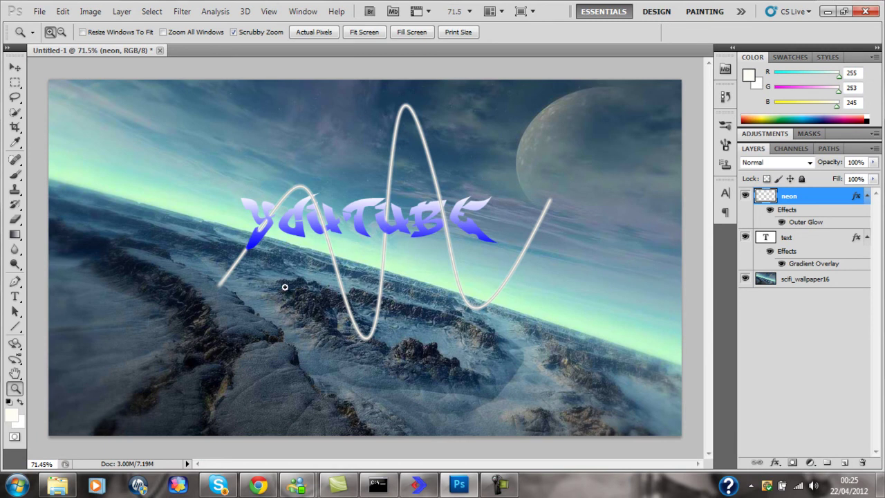
Add a black Stroke effect to the text layer, keeping its Gradient Overlay.
{"action": "left_click", "coordinate": [15, 250]}
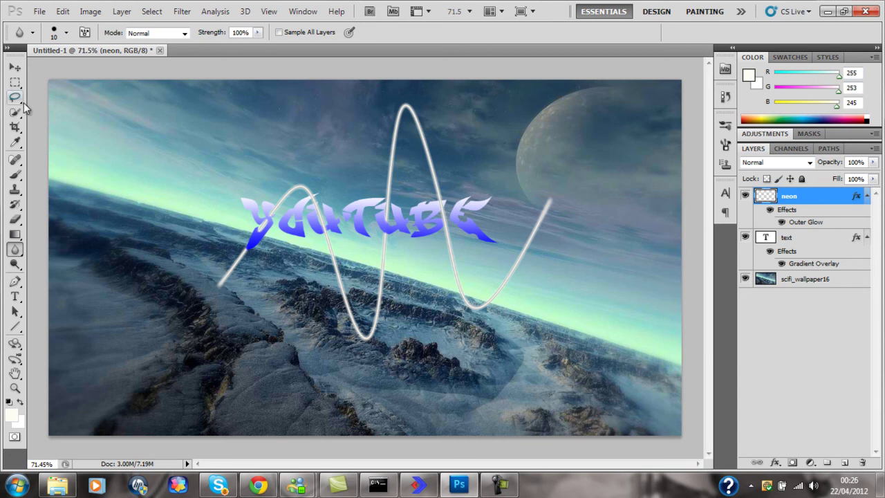
{"action": "left_click", "coordinate": [14, 67]}
{"action": "left_click", "coordinate": [809, 238]}
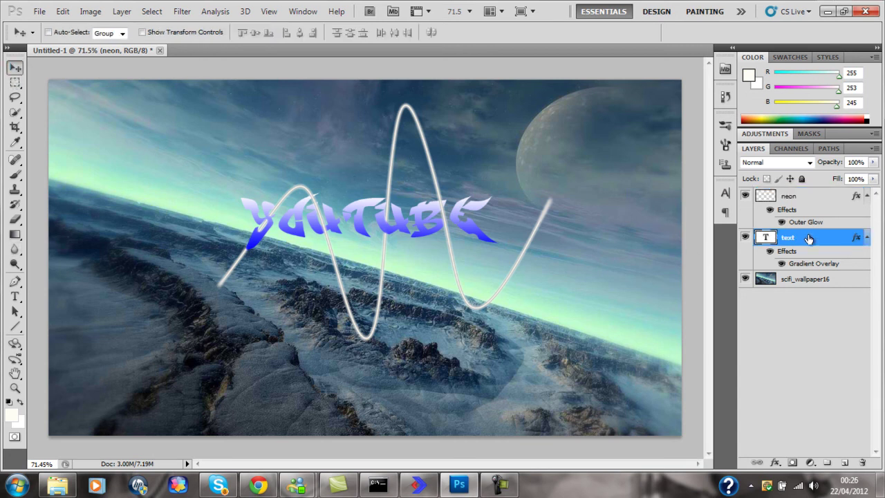
{"action": "double_click", "coordinate": [809, 238]}
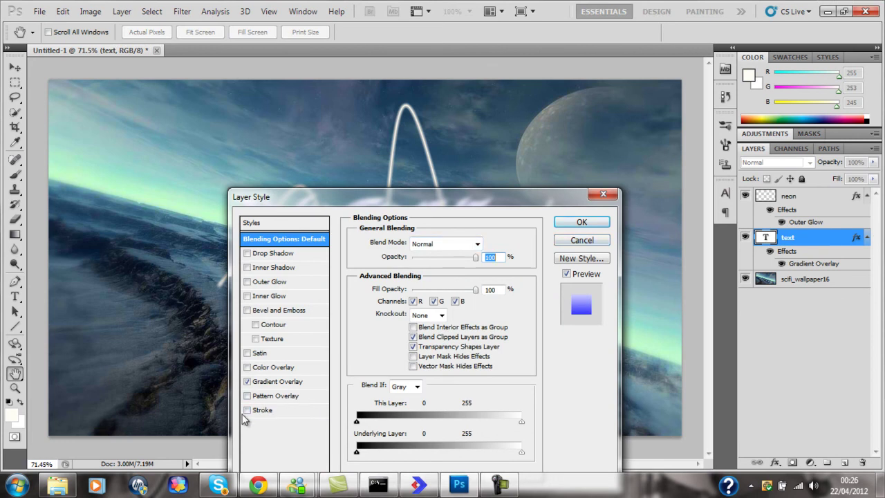
{"action": "left_click_drag", "start_coordinate": [327, 197], "coordinate": [490, 359]}
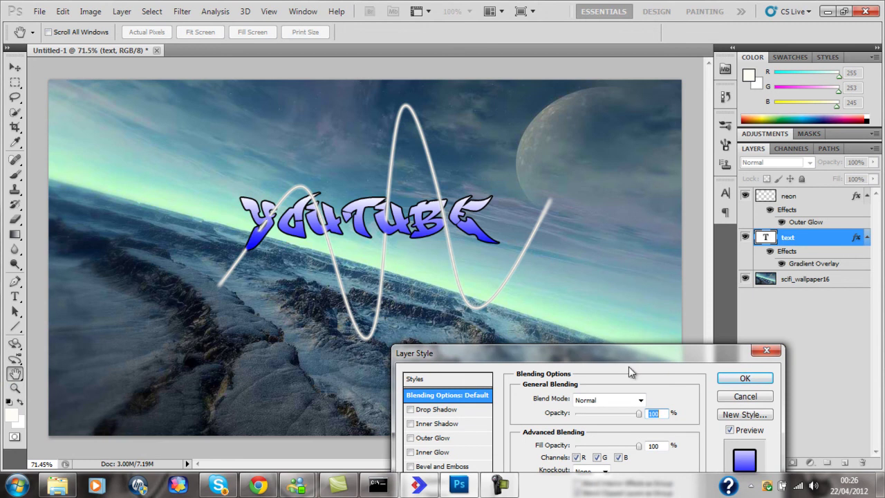
{"action": "left_click", "coordinate": [761, 379]}
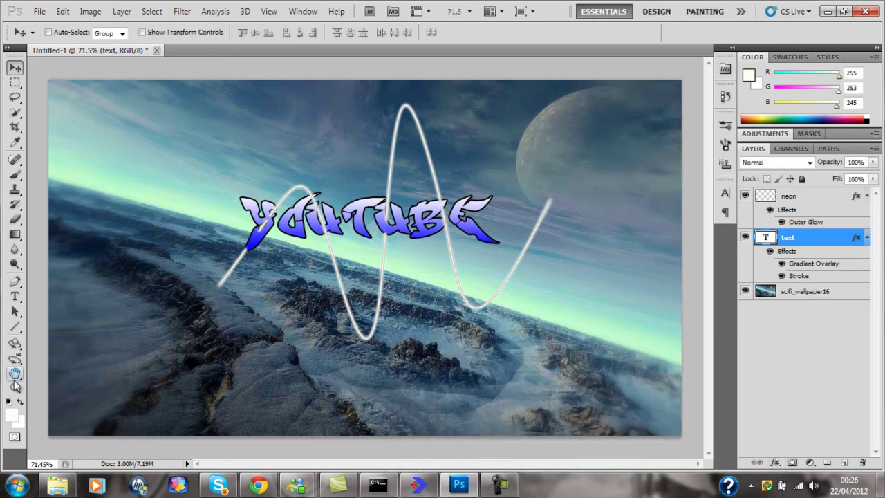
Rasterize the text layer and erase a small part of the letter Y's lower tip where the neon line meets it.
{"action": "left_click", "coordinate": [15, 388]}
{"action": "left_click_drag", "start_coordinate": [217, 282], "coordinate": [357, 238]}
{"action": "left_click", "coordinate": [14, 218]}
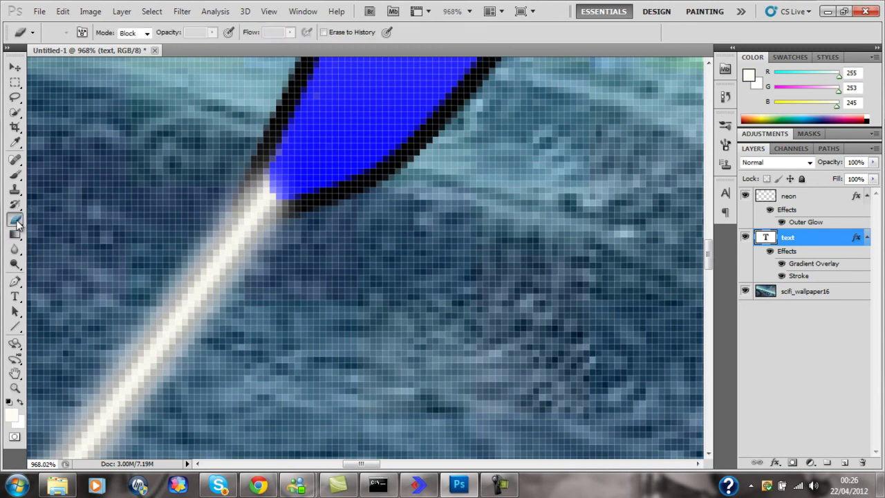
{"action": "left_click", "coordinate": [242, 201]}
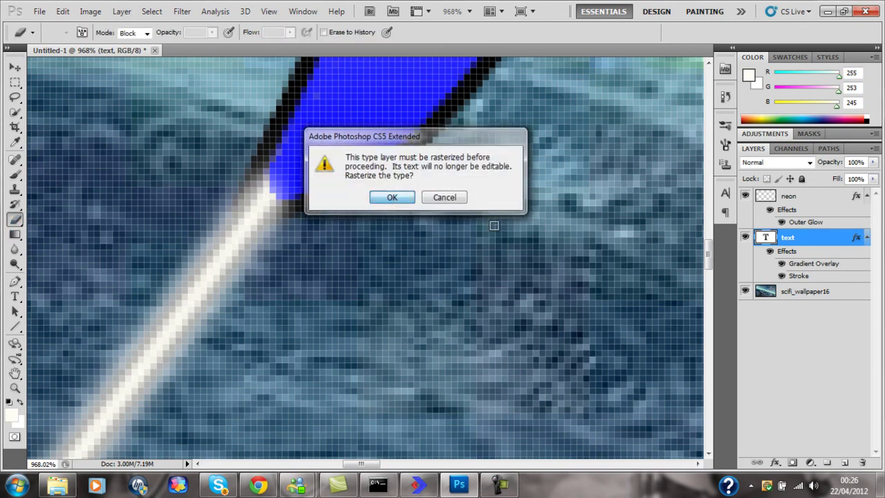
{"action": "left_click", "coordinate": [385, 198]}
{"action": "mouse_move", "coordinate": [267, 186]}
{"action": "left_mouse_down"}
{"action": "mouse_move", "coordinate": [417, 205]}
{"action": "mouse_move", "coordinate": [220, 180]}
{"action": "mouse_move", "coordinate": [263, 177]}
{"action": "left_mouse_up"}
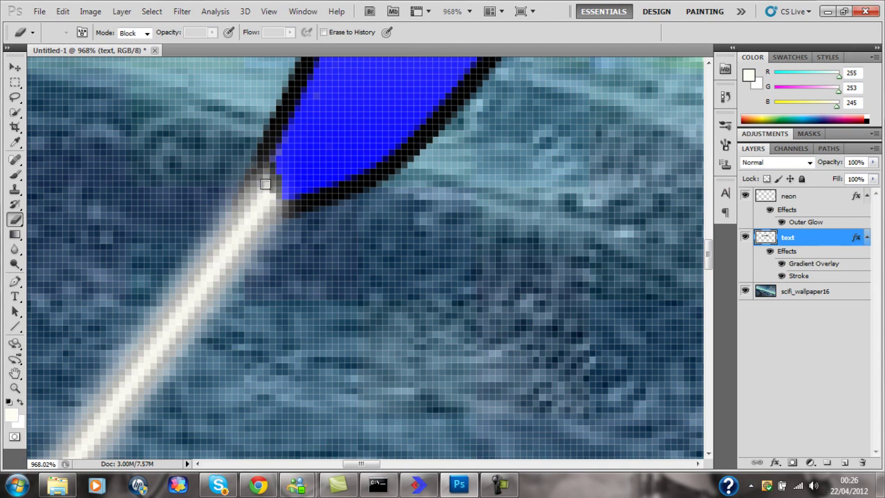
Erase the neon line on the neon layer where it overlaps the outlined lower tip of the letter Y.
{"action": "left_click", "coordinate": [802, 199]}
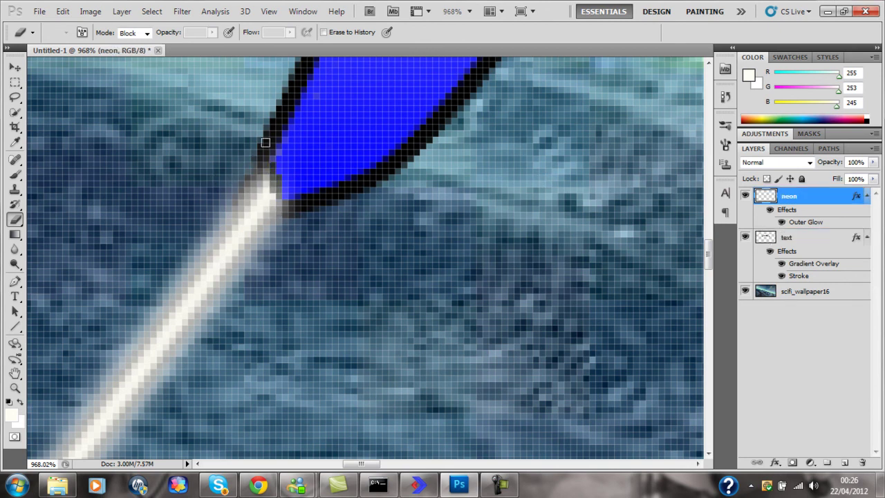
{"action": "mouse_move", "coordinate": [273, 198]}
{"action": "left_mouse_down"}
{"action": "mouse_move", "coordinate": [269, 171]}
{"action": "mouse_move", "coordinate": [259, 172]}
{"action": "mouse_move", "coordinate": [249, 199]}
{"action": "mouse_move", "coordinate": [272, 211]}
{"action": "mouse_move", "coordinate": [249, 218]}
{"action": "mouse_move", "coordinate": [243, 201]}
{"action": "mouse_move", "coordinate": [245, 222]}
{"action": "left_mouse_up"}
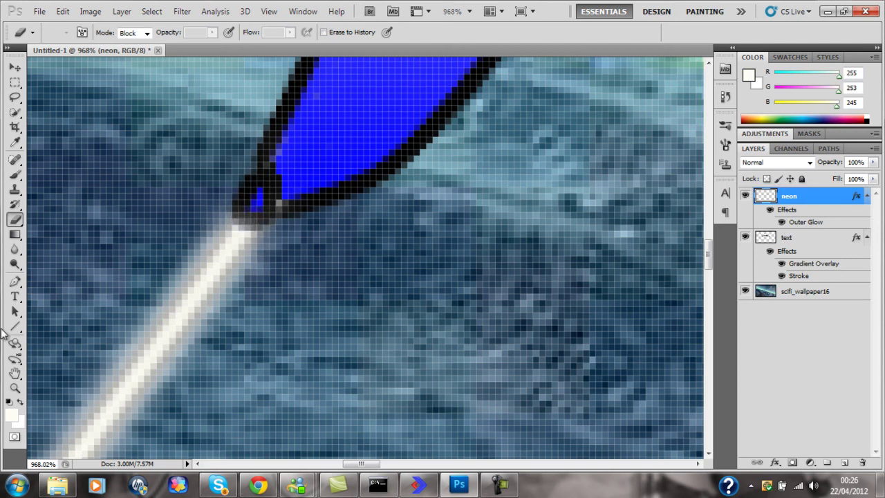
{"action": "left_click", "coordinate": [15, 388]}
{"action": "left_click_drag", "start_coordinate": [243, 318], "coordinate": [130, 318]}
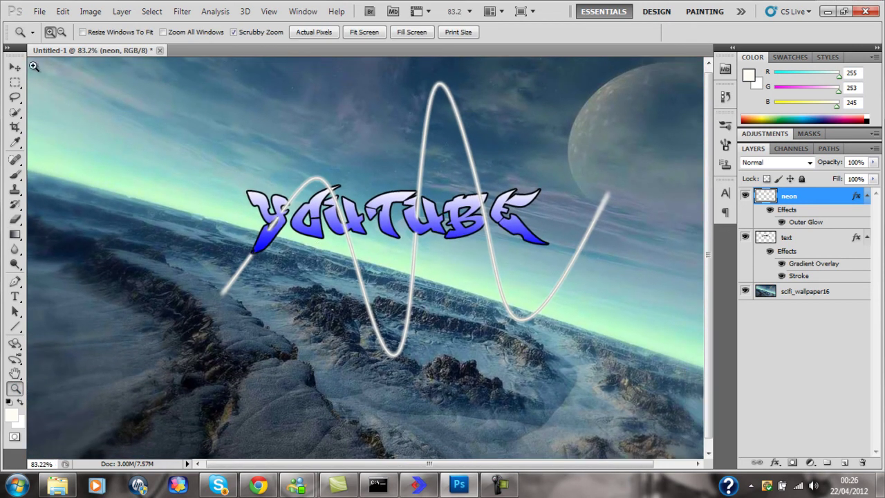
Move the neon line slightly upward relative to the YouTube text.
{"action": "left_click", "coordinate": [14, 67]}
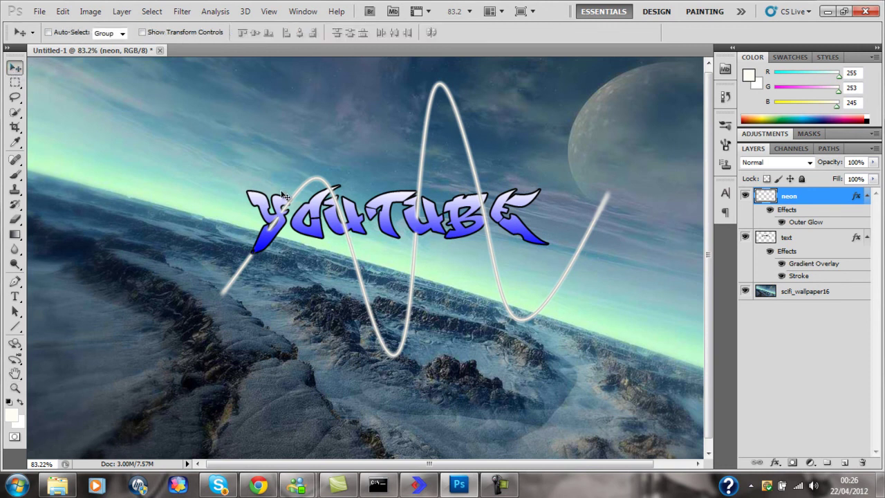
{"action": "left_click_drag", "start_coordinate": [299, 209], "coordinate": [304, 183]}
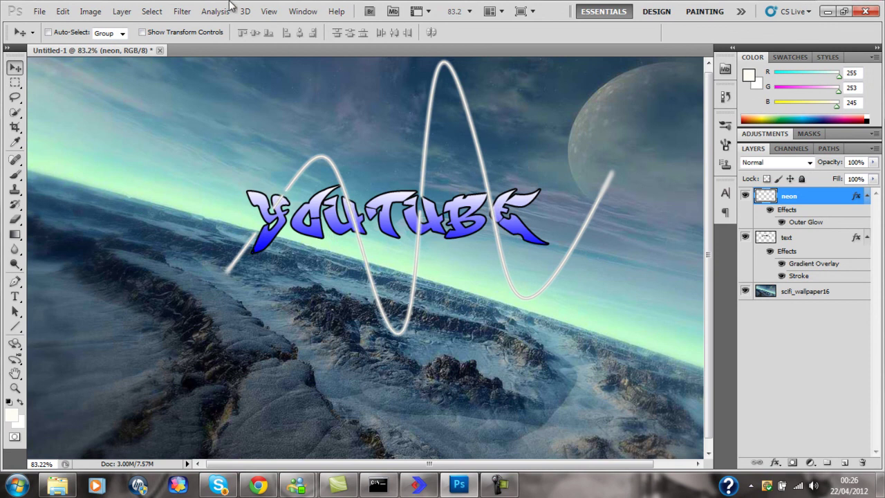